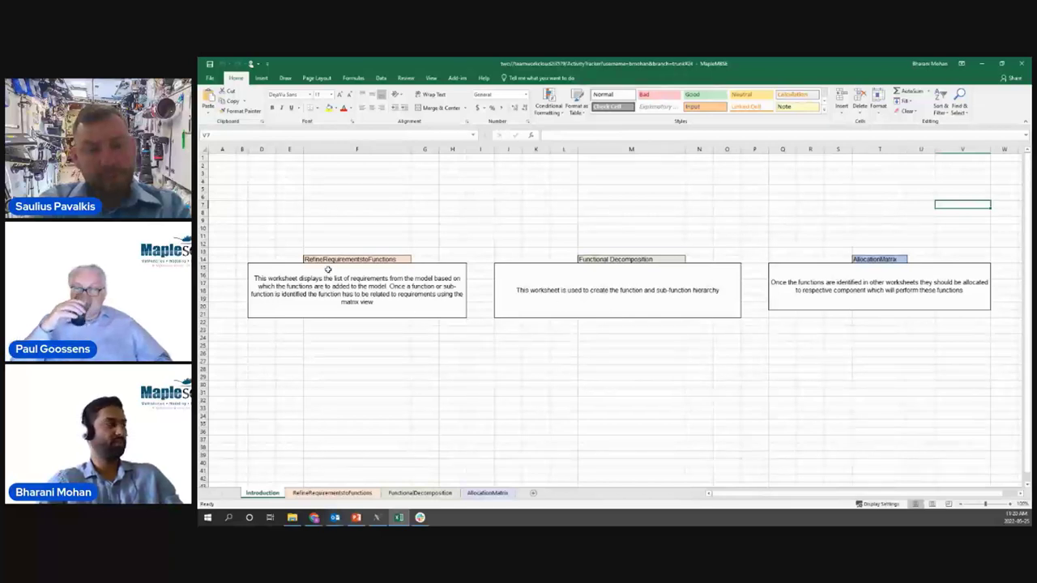
Step: Review the Introduction, RefineRequirementstoFunctions, FunctionalDecomposition and AllocationMatrix worksheets, including the matrix's component list
left_click(362, 306)
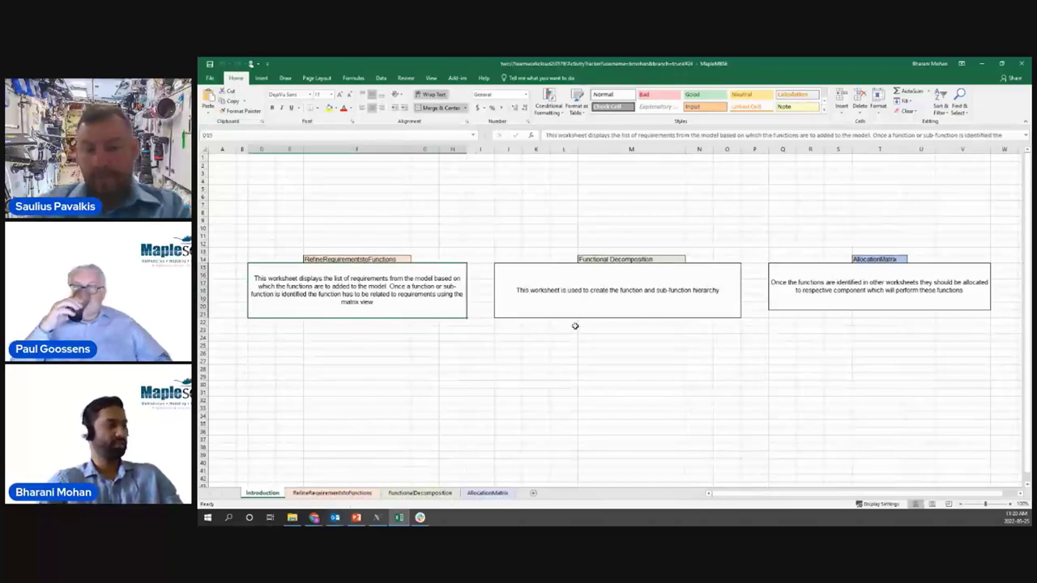
left_click(334, 493)
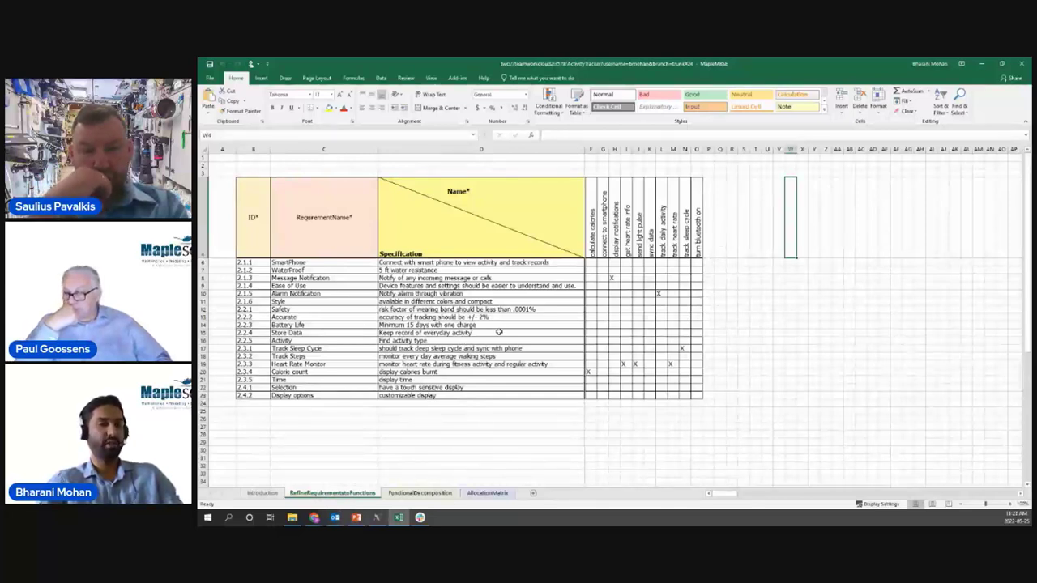
left_click(419, 492)
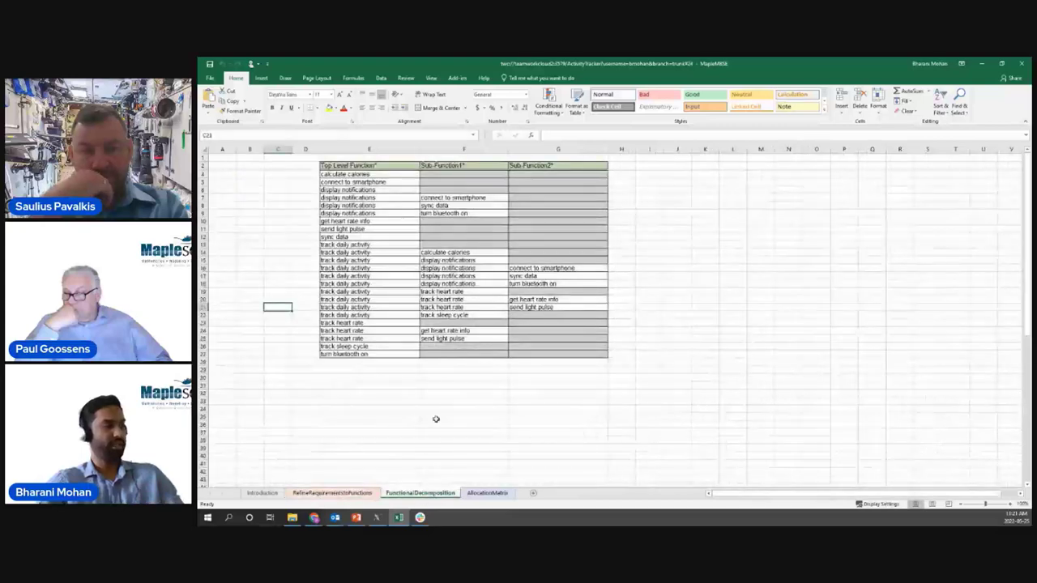
left_click(487, 492)
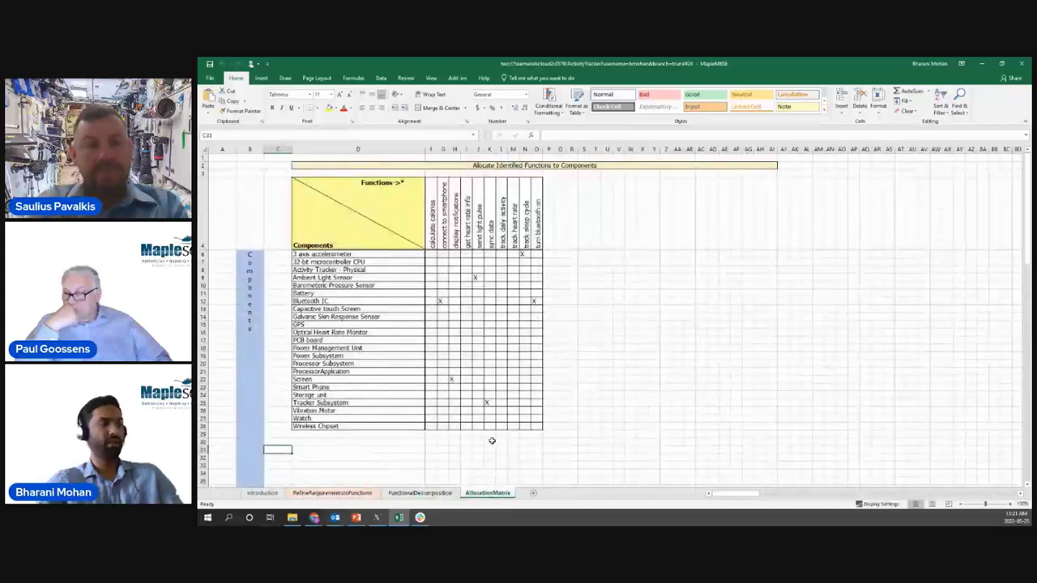
left_click_drag(364, 255, 362, 426)
Step: Add a "track steps" function column after "turn bluetooth on" in the RefineRequirementstoFunctions matrix
left_click(332, 493)
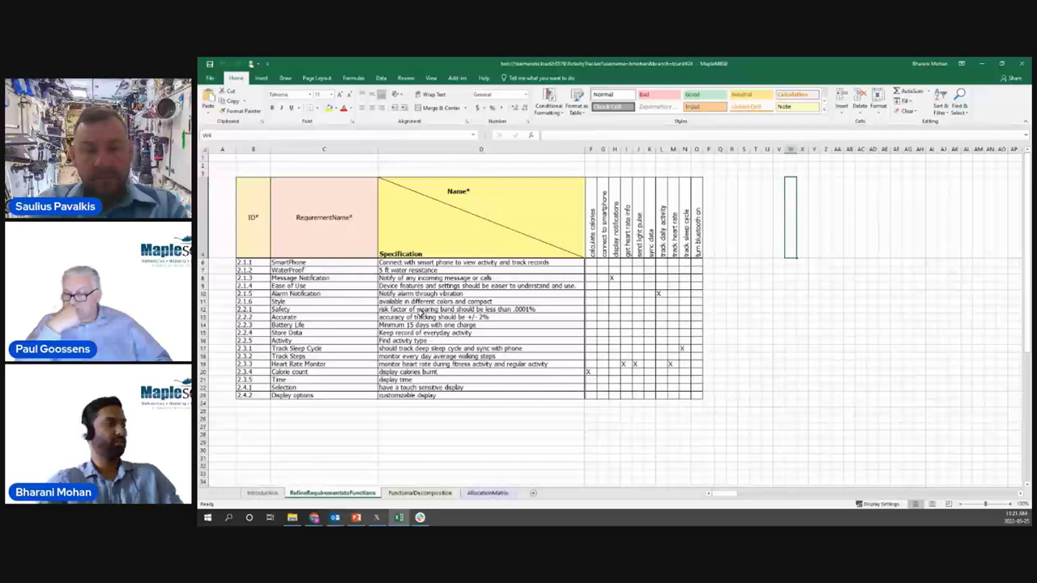
left_click_drag(296, 357, 438, 361)
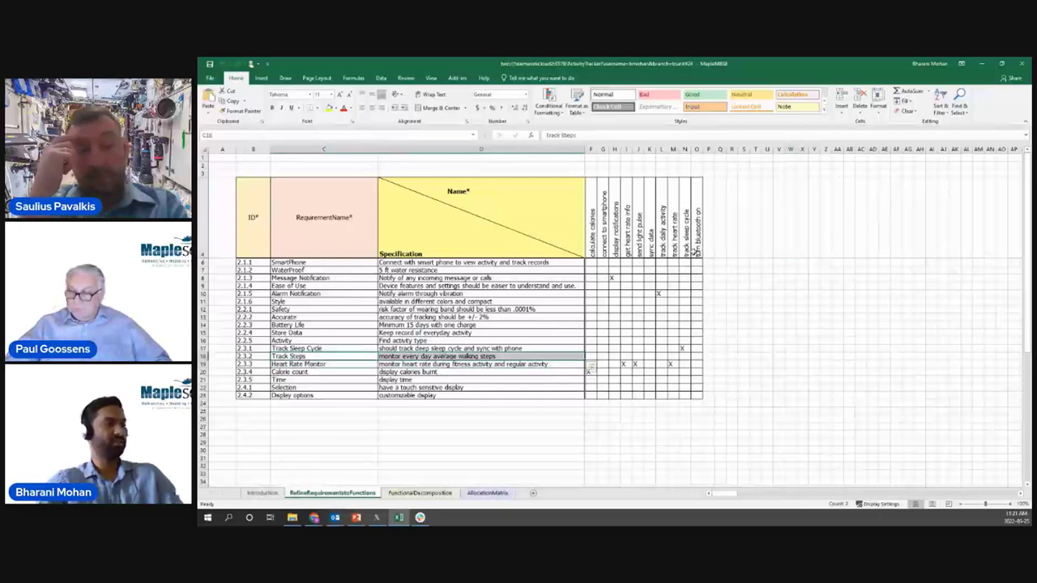
left_click(705, 242)
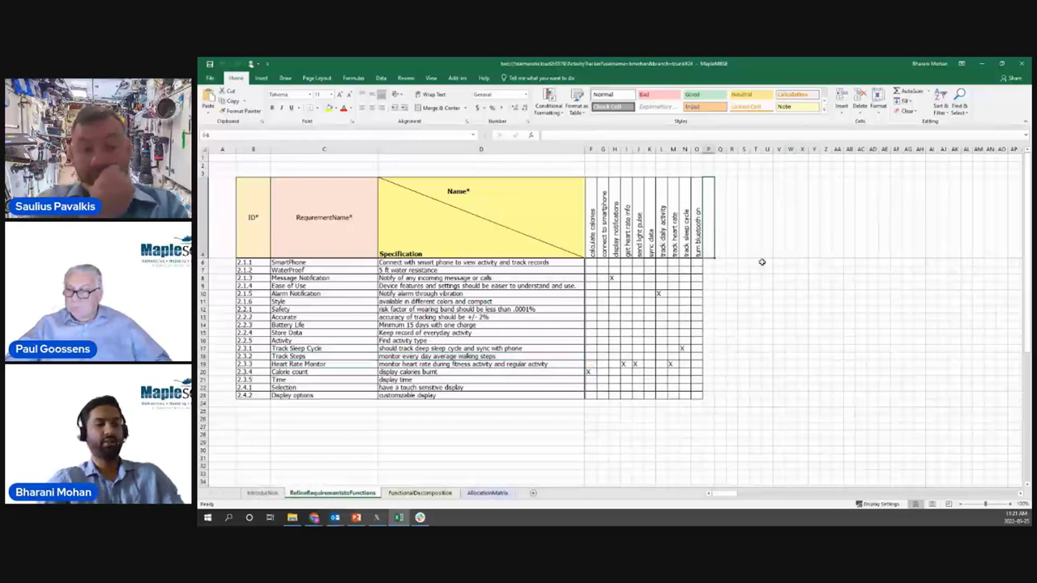
type("track")
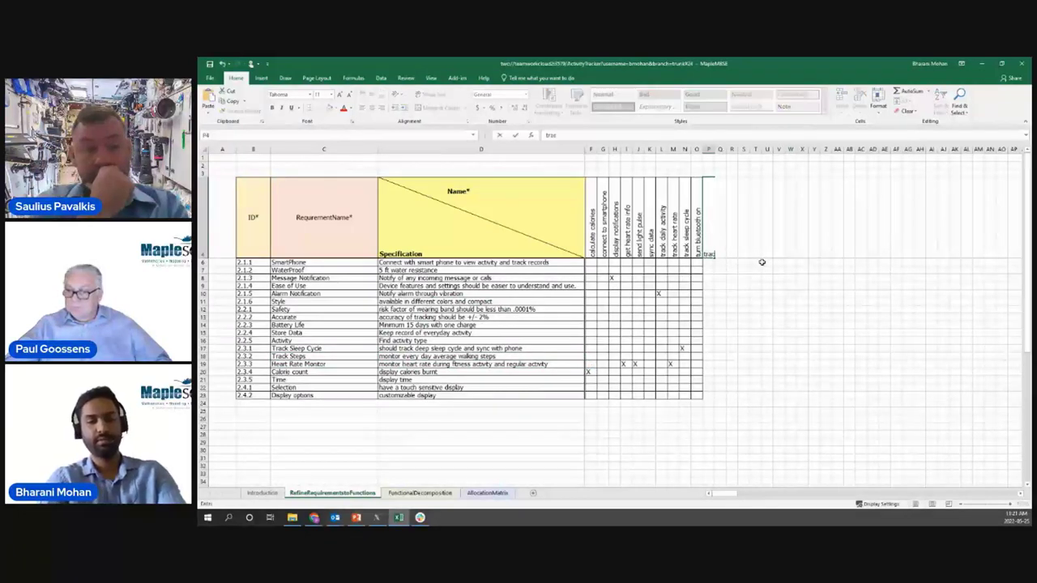
type(" seteps")
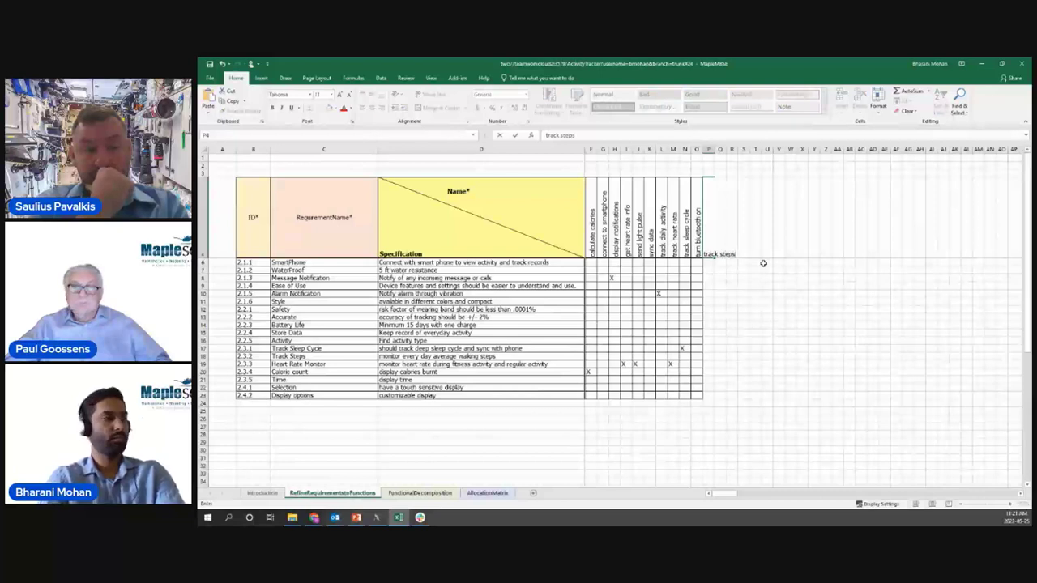
key("Return")
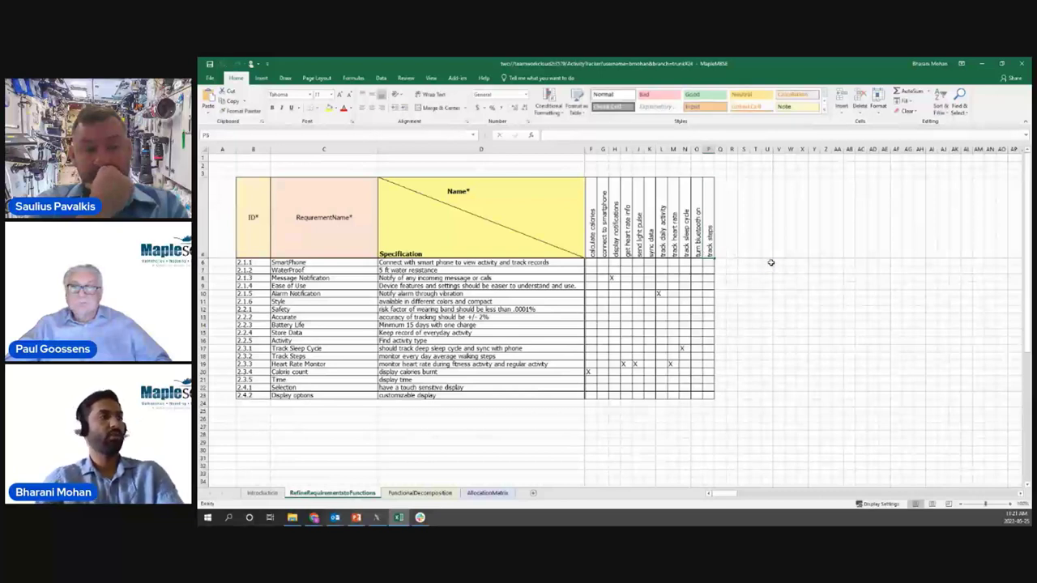
Step: Relate the Track Steps requirement (2.3.2) to the "track steps" function by entering an x in the matrix
left_click(713, 244)
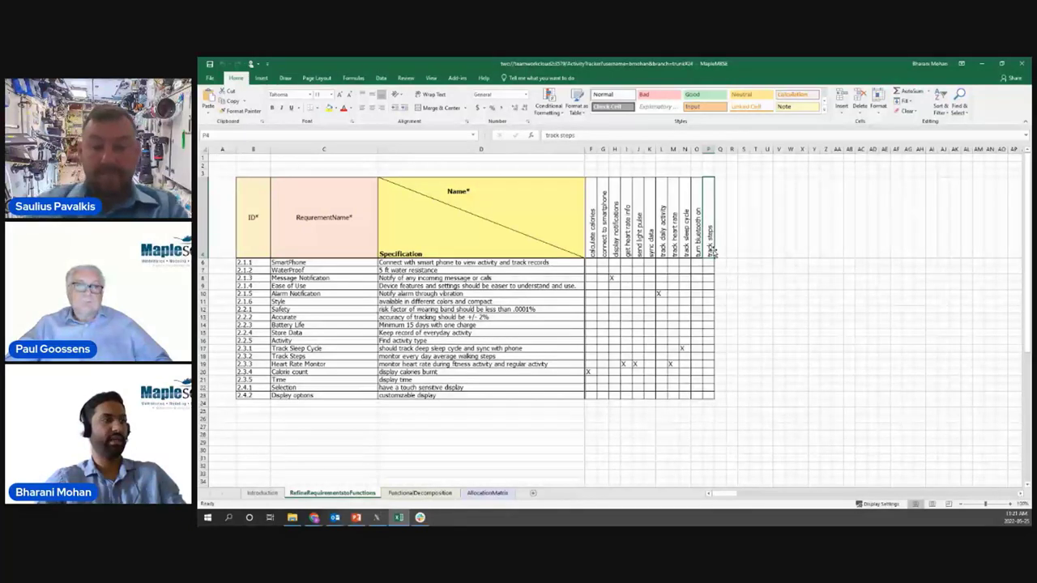
left_click(324, 349)
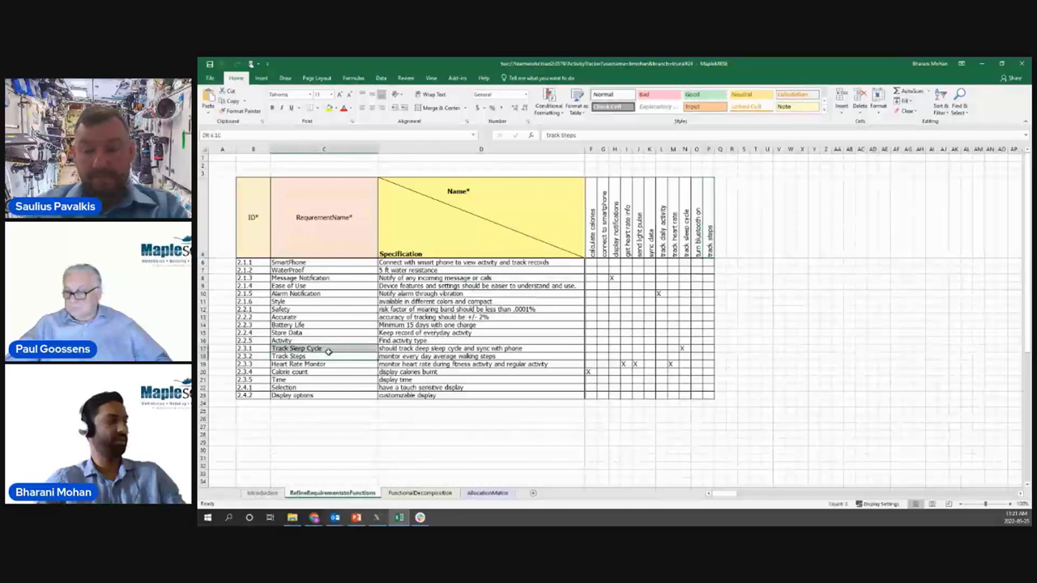
left_click(709, 356)
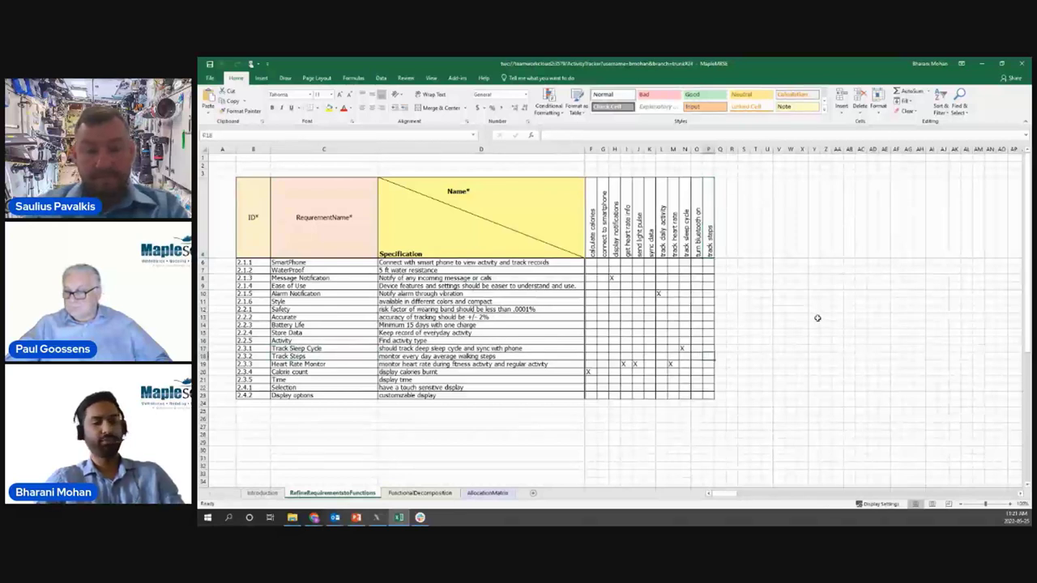
type("x")
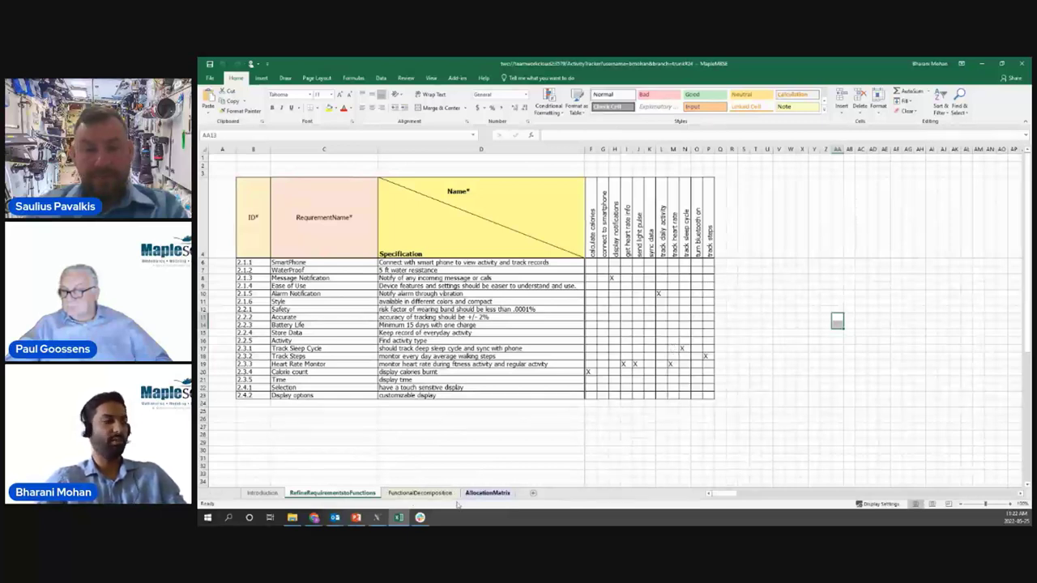
Step: In the FunctionalDecomposition worksheet, add a row with top-level function "track steps" and first-level sub-function "find altitude"
left_click(413, 492)
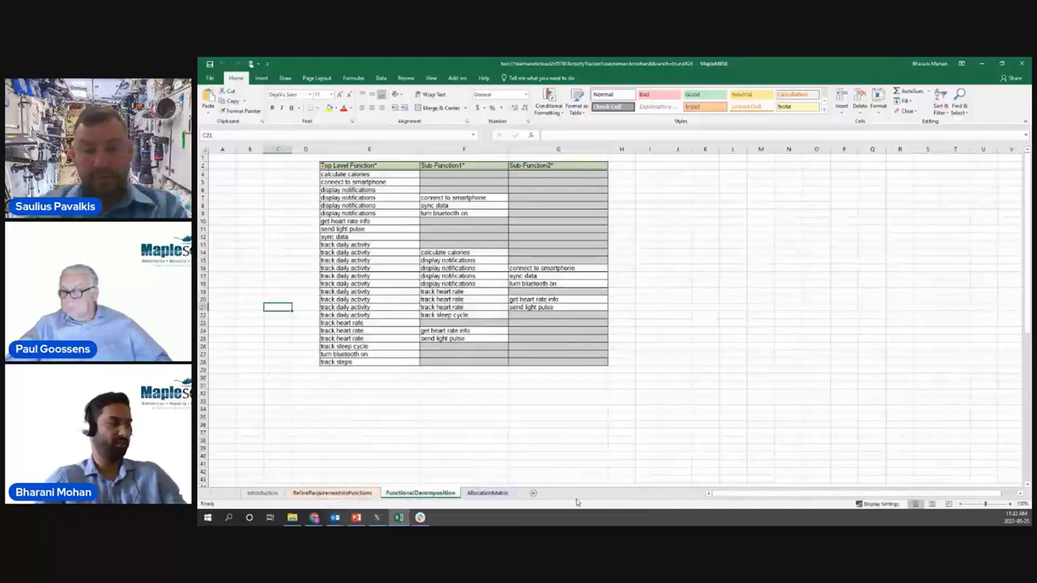
left_click(381, 370)
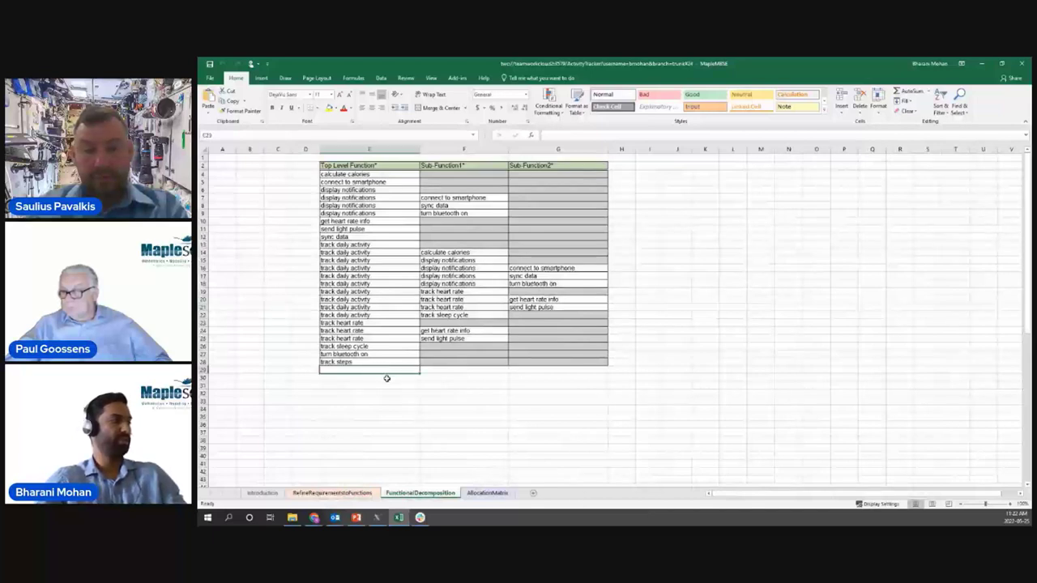
left_click(393, 362)
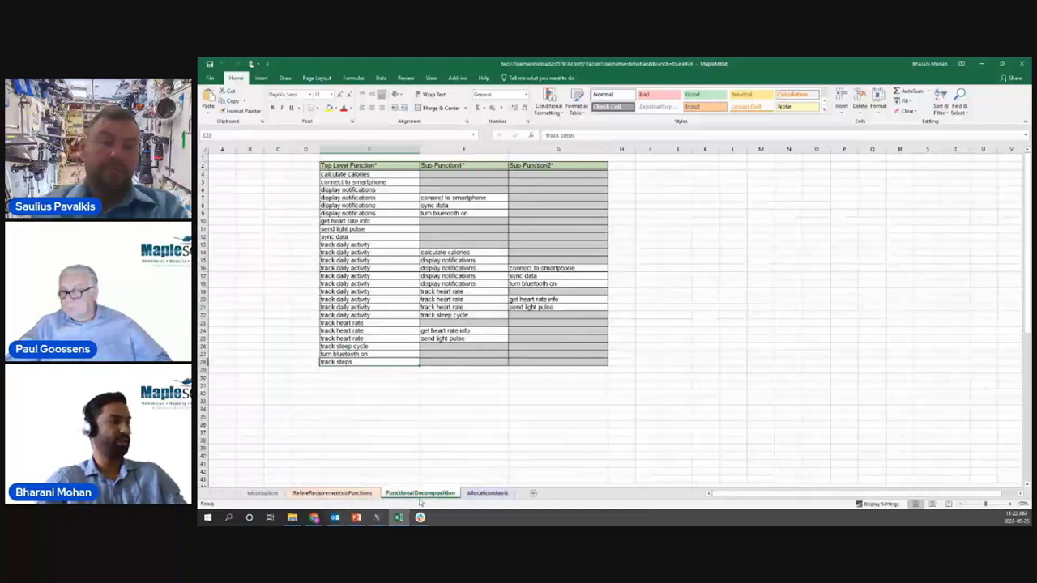
left_click(356, 369)
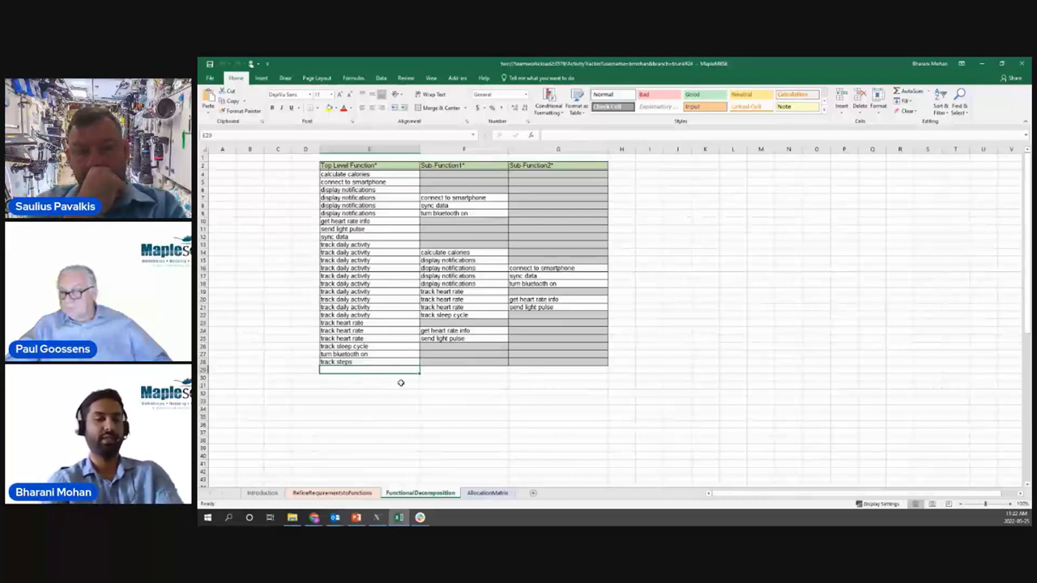
type("track")
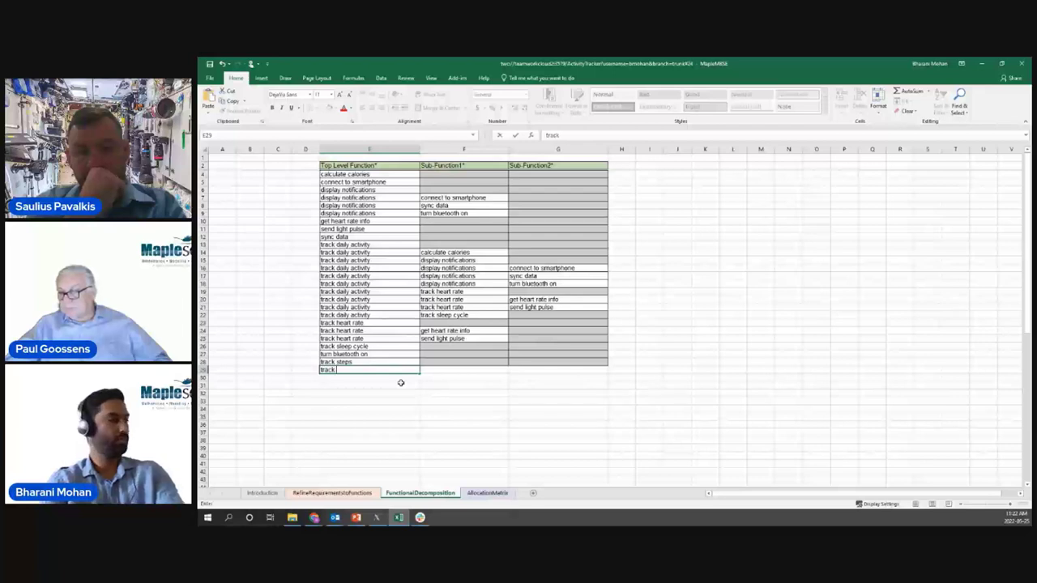
type(" st")
key("Tab")
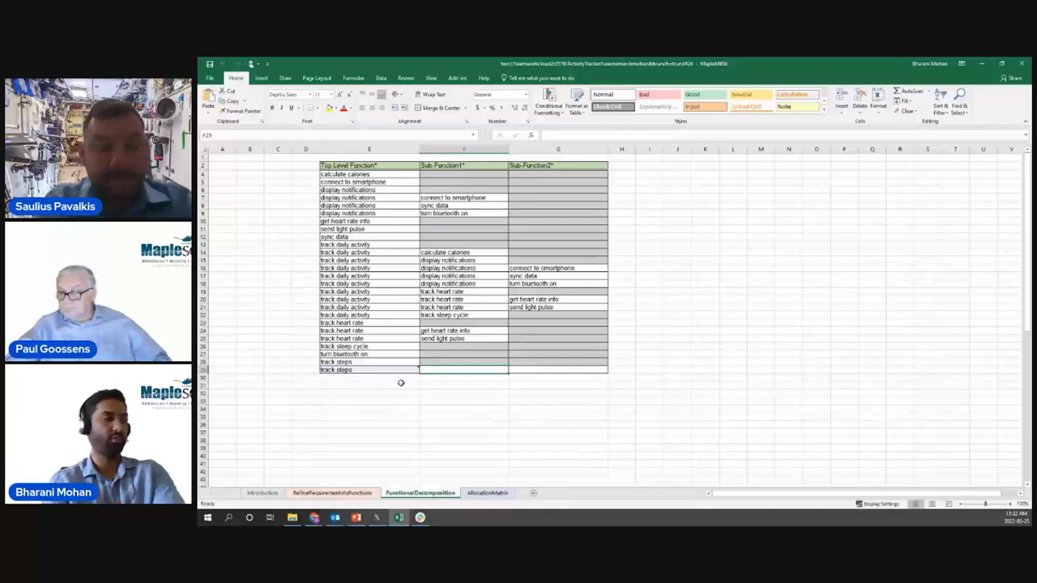
type("find")
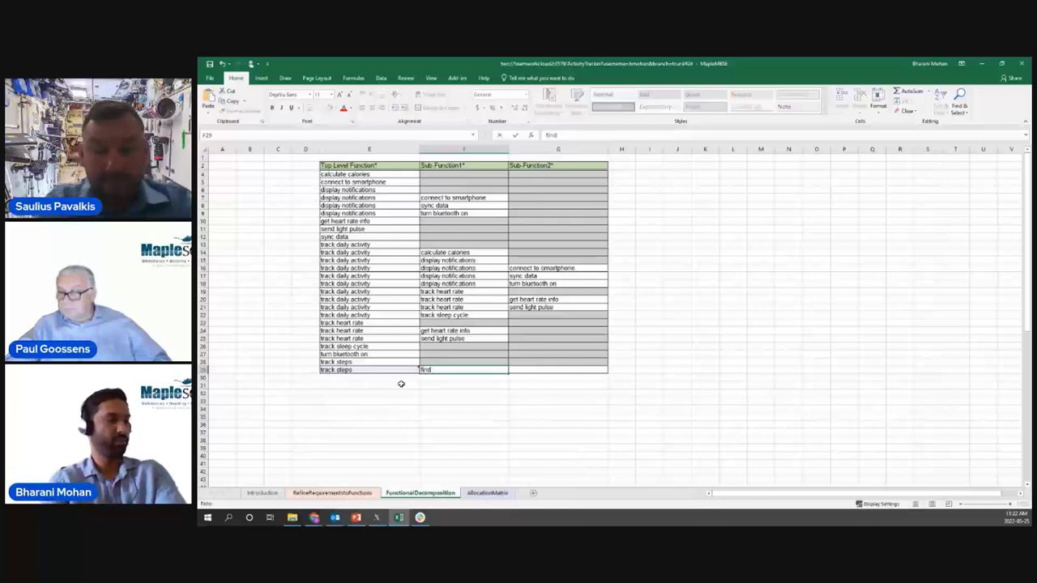
type(" al")
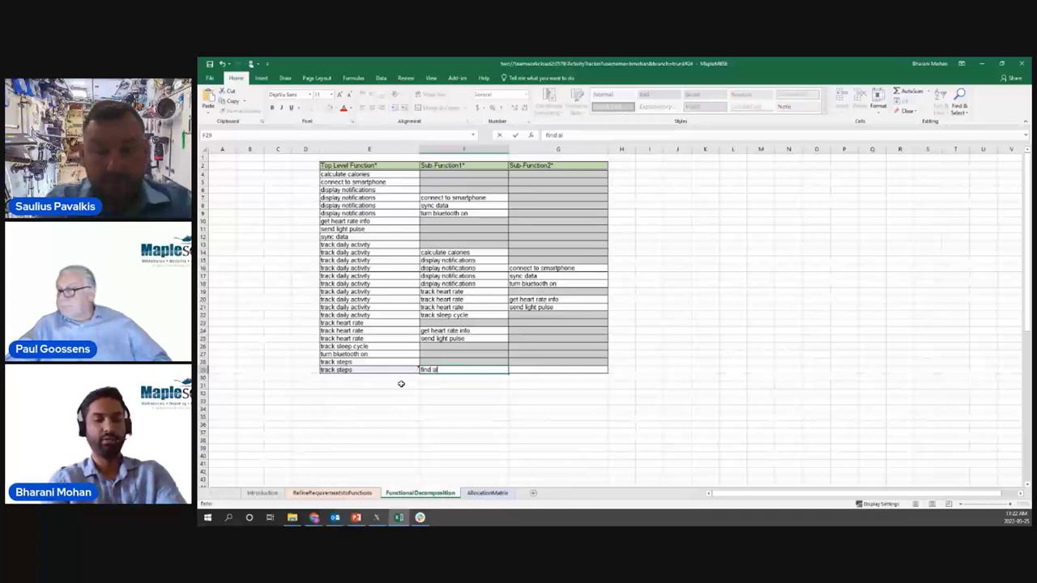
type("titude")
left_click(401, 383)
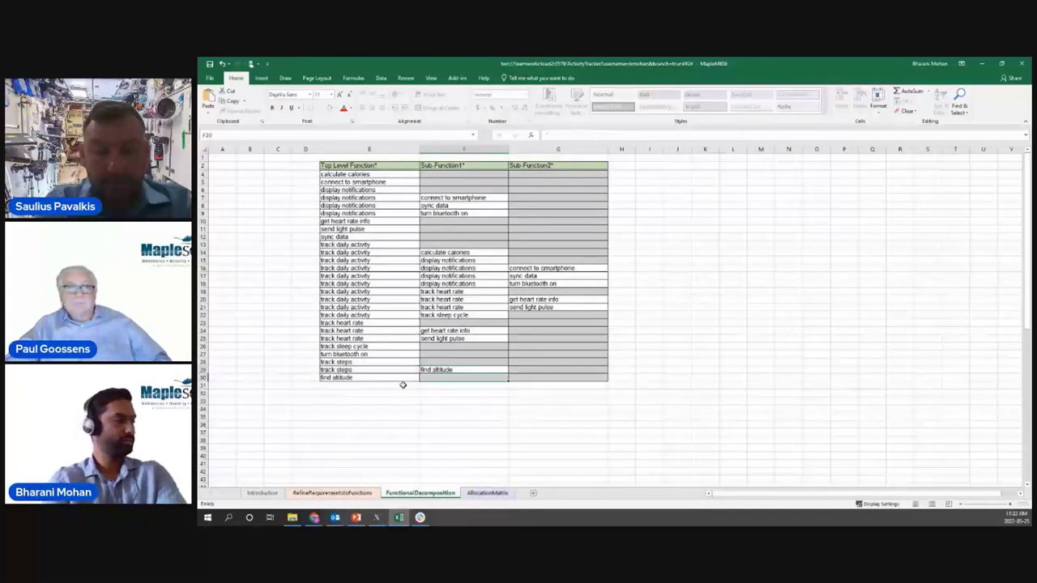
Step: Add another "track steps" row below the "find altitude" entry, with "find pressure" as its first-level sub-function
type("t")
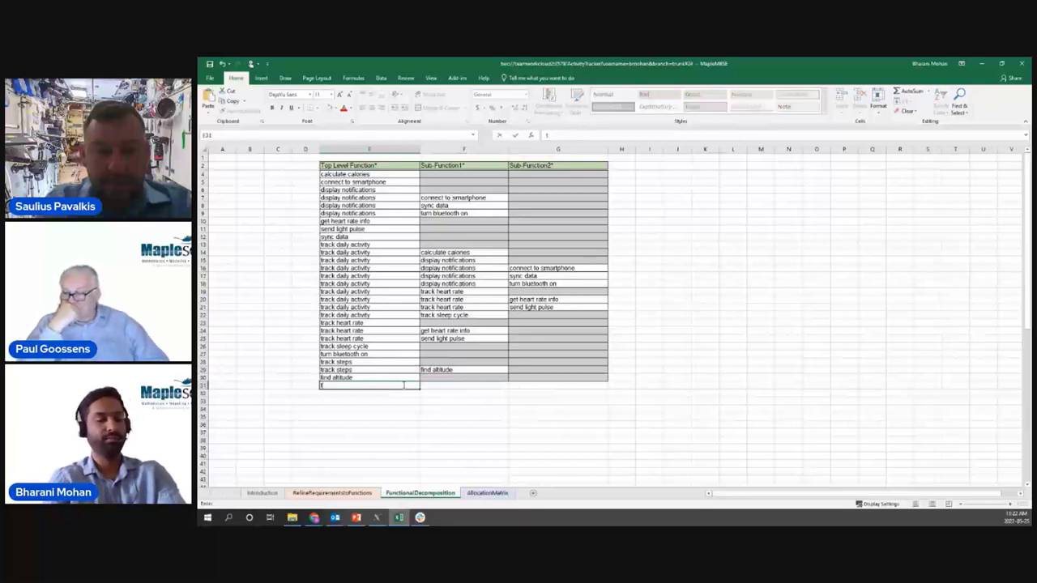
type("rack")
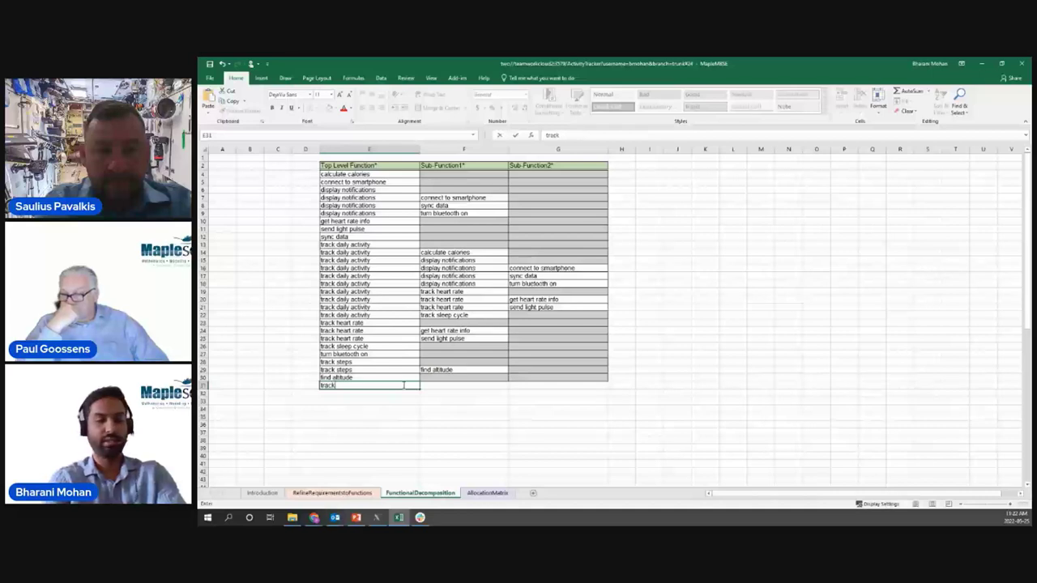
type(" steps")
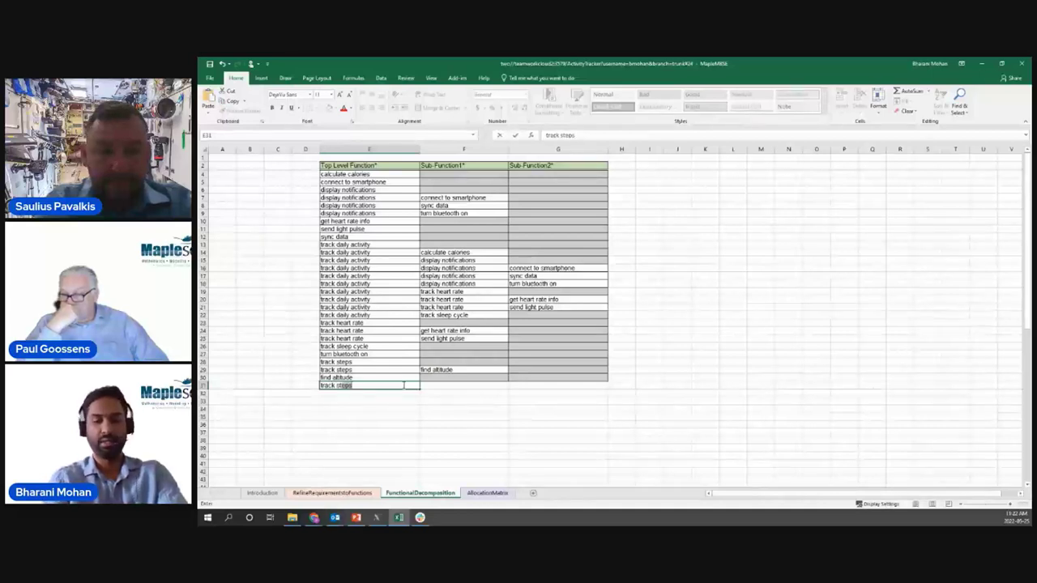
key("Tab")
type("find altitude")
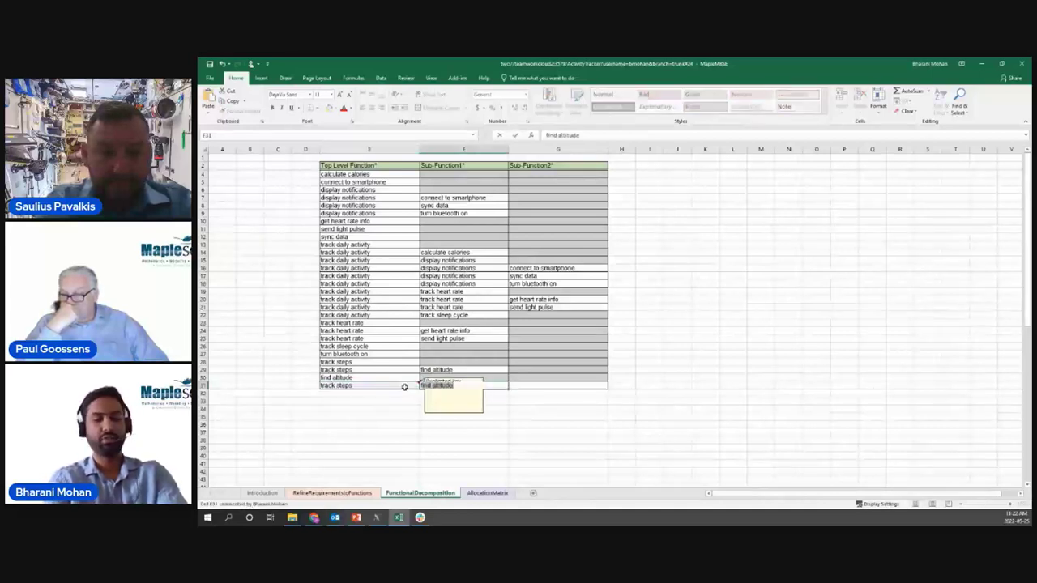
key("BackSpace")
key("BackSpace")
key("BackSpace")
key("BackSpace")
key("BackSpace")
key("BackSpace")
key("BackSpace")
key("BackSpace")
type("press")
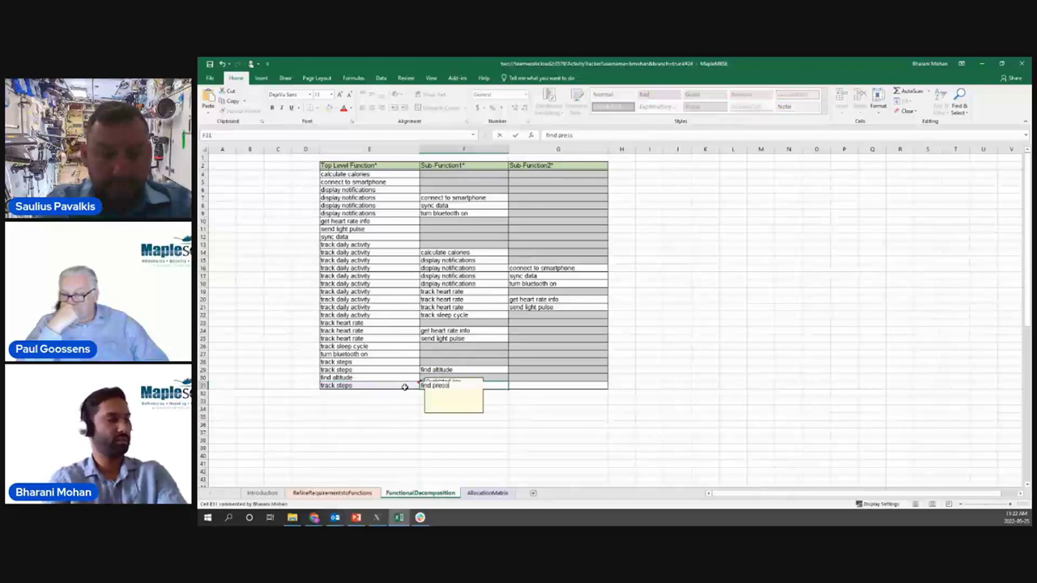
type("ure")
key("Return")
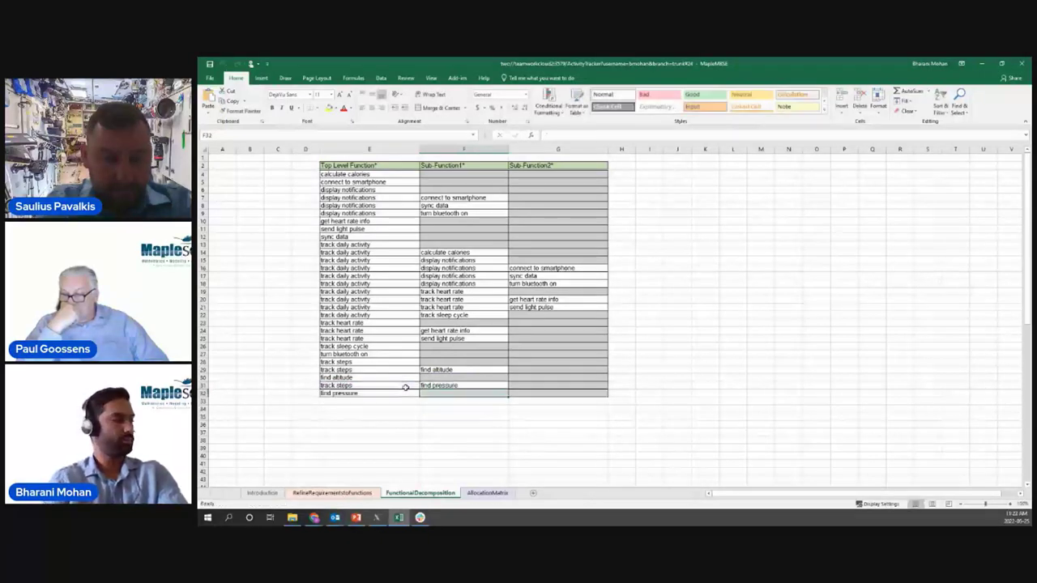
type("find pressure")
key("Return")
Step: Add a "track steps" row below the "find pressure" entry, with "determine activity" as its first-level sub-function
type("track")
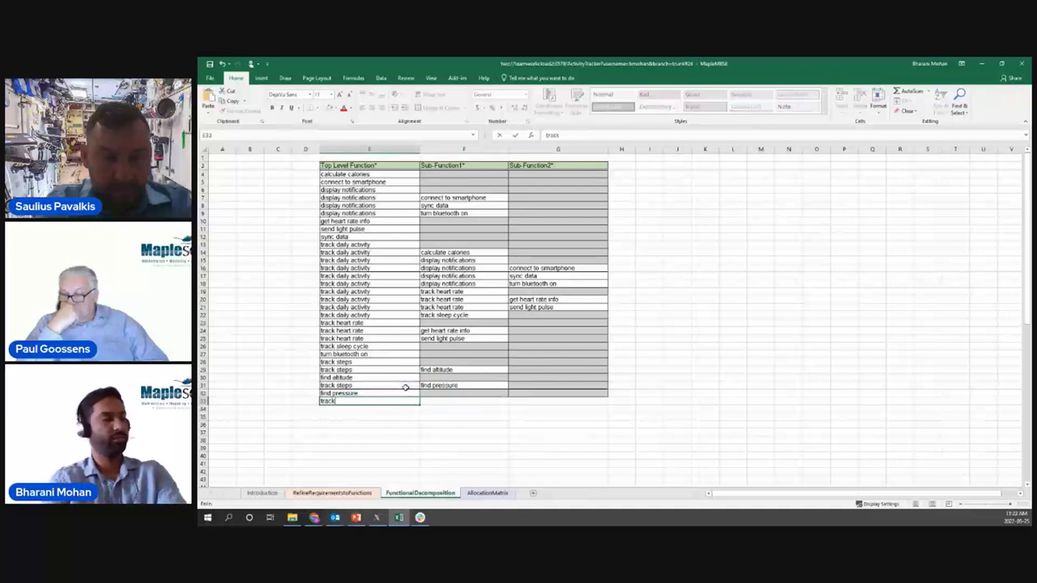
type(" st")
key("Tab")
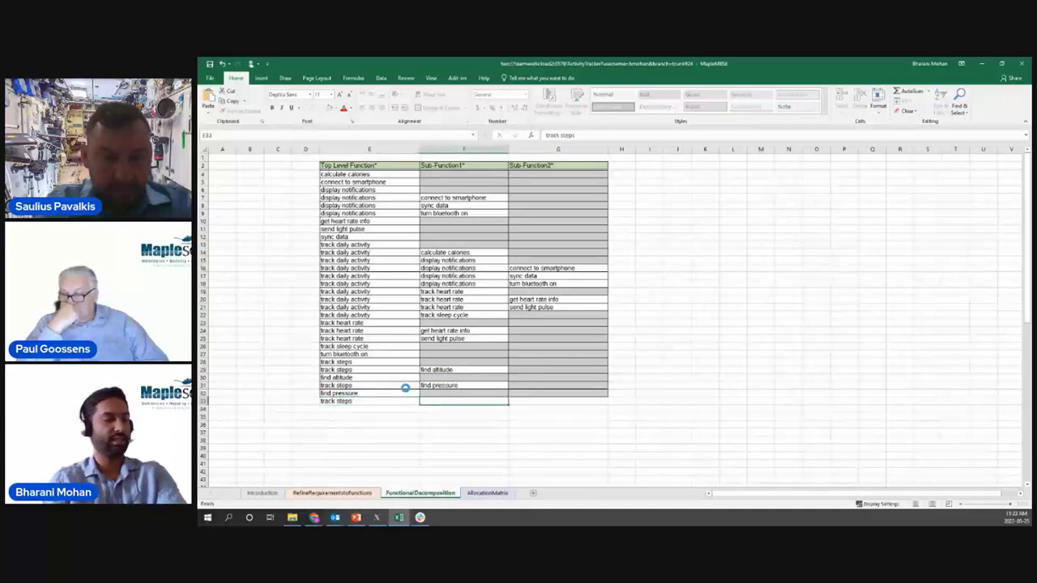
type("deter")
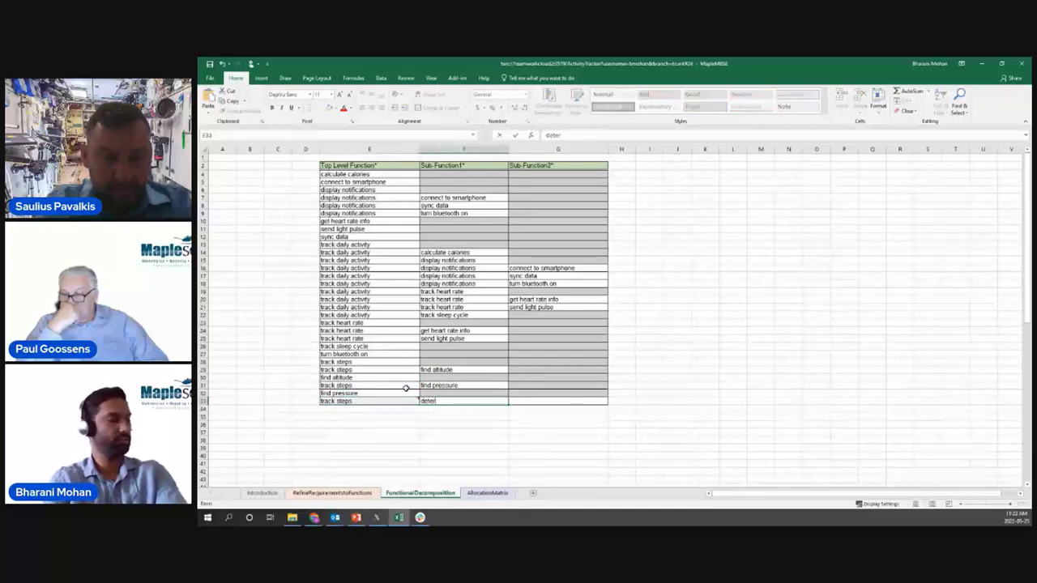
type("mine a")
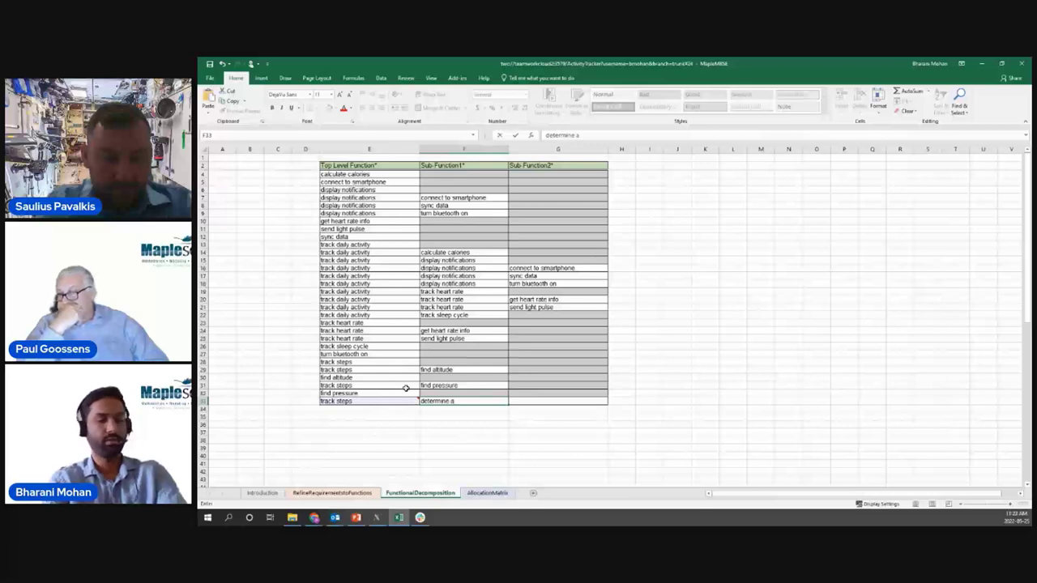
type("ctivity")
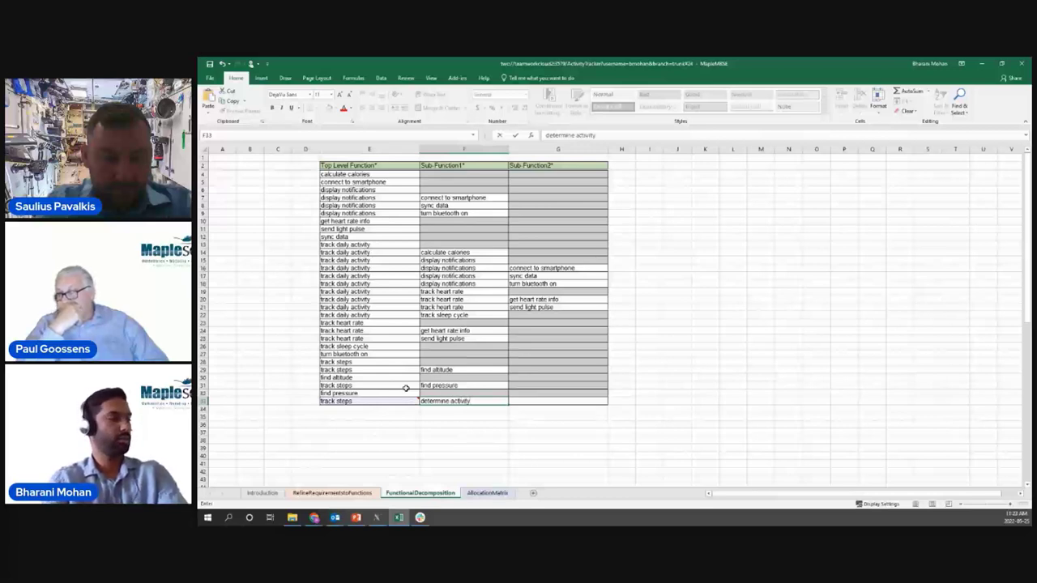
key("Return")
type("determine activity")
key("Return")
Step: Add a "track steps" row below the "determine activity" entry, with "store data" as its first-level sub-function
type("tr")
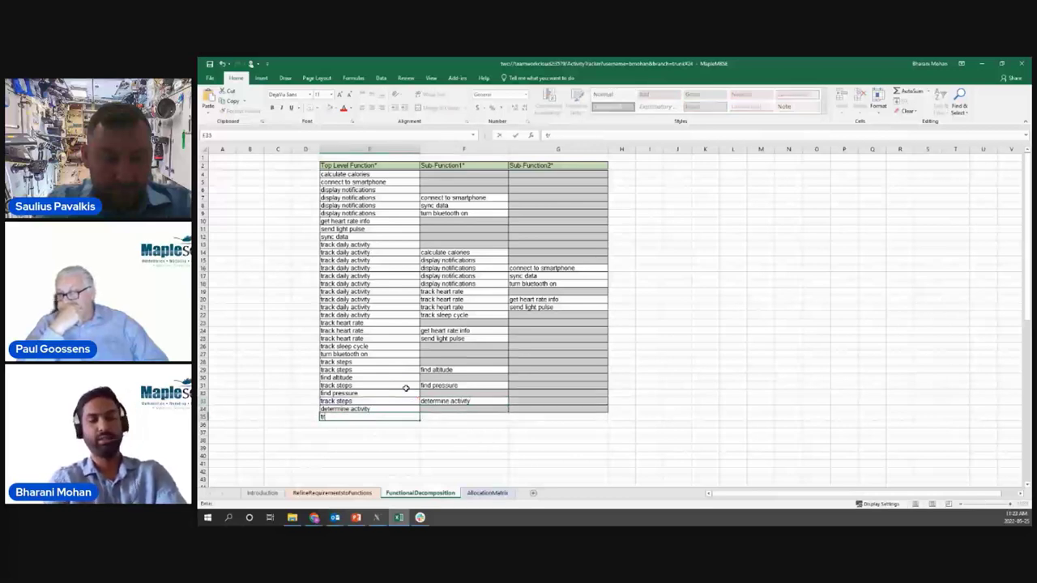
type("ack steps")
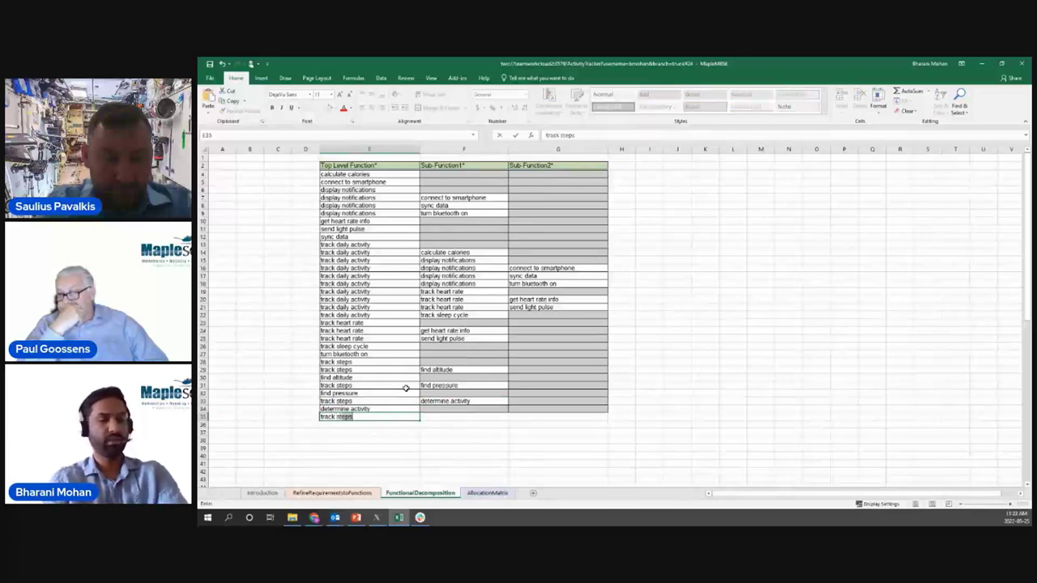
key("Tab")
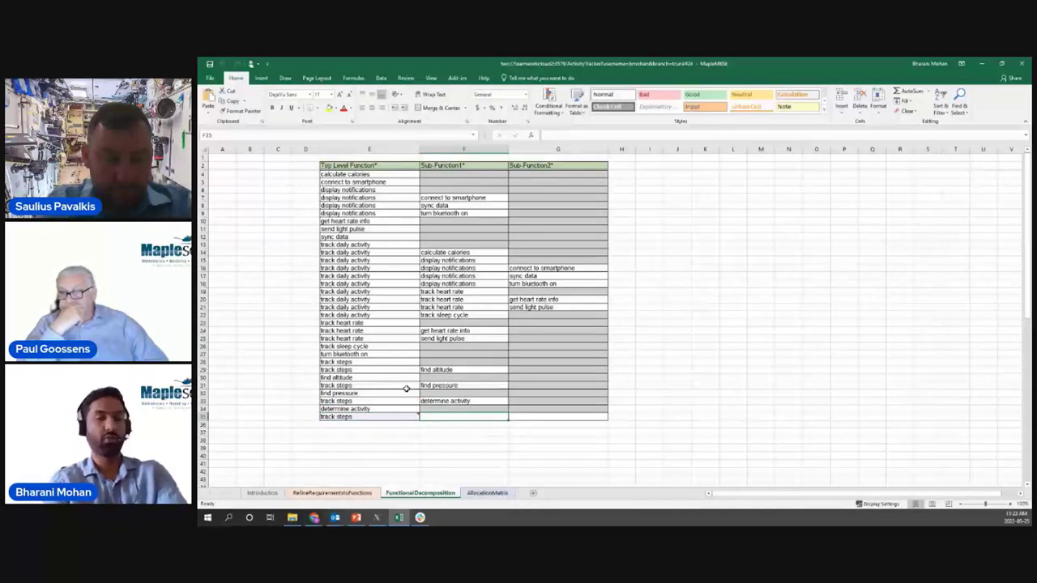
type("store data")
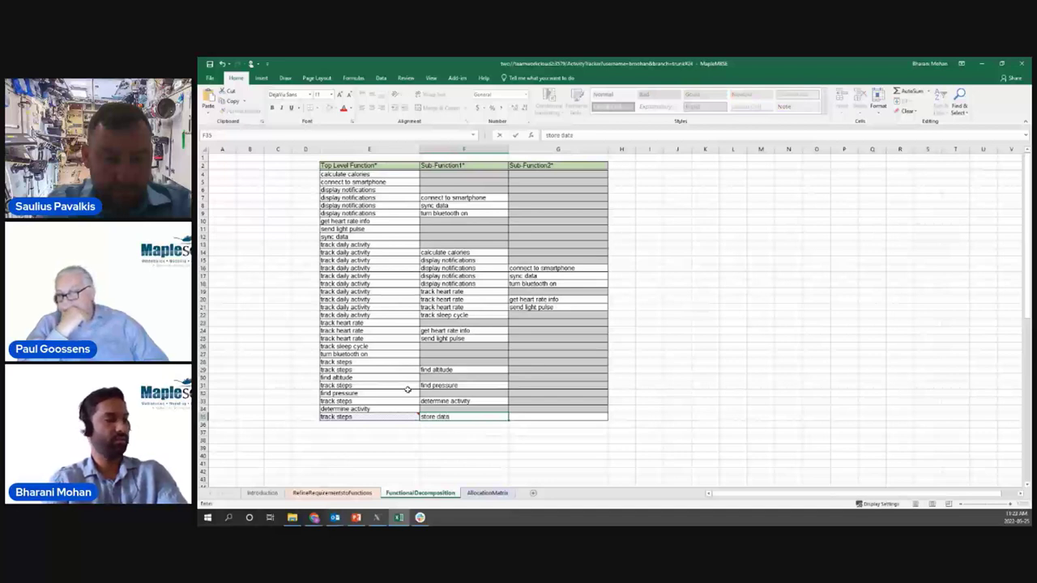
key("Return")
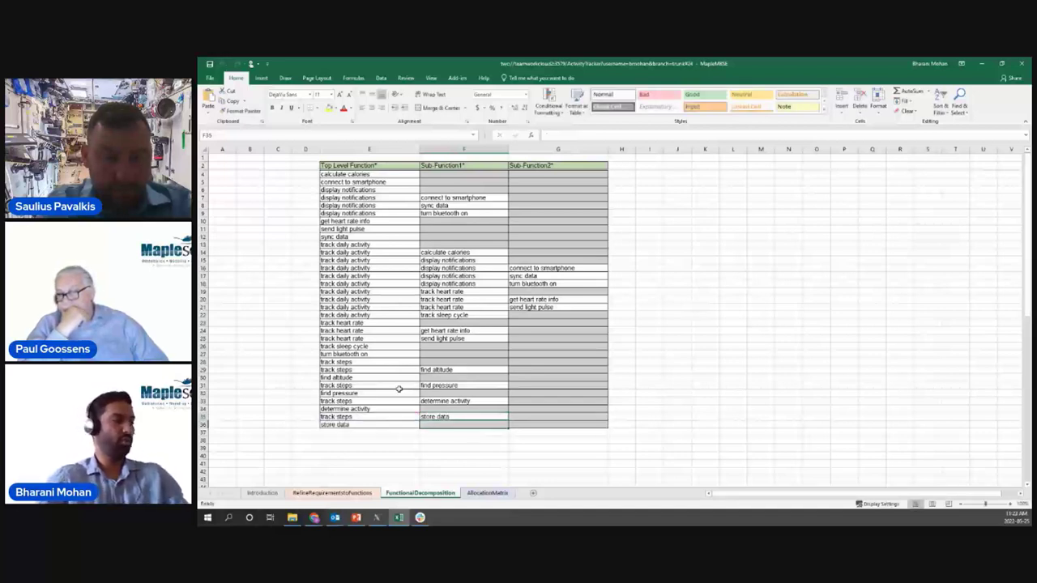
left_click(368, 371)
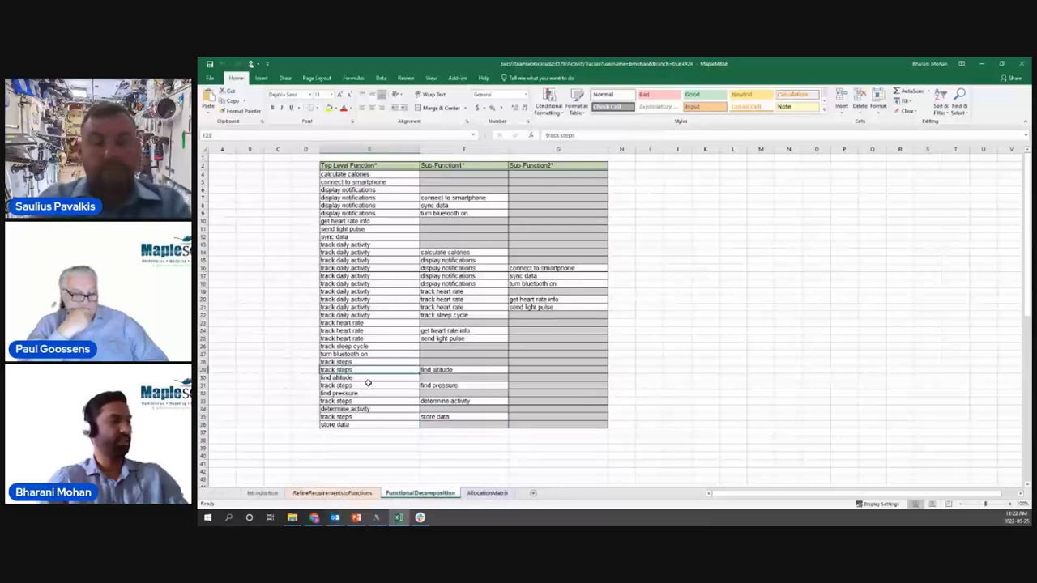
left_click_drag(454, 370, 465, 422)
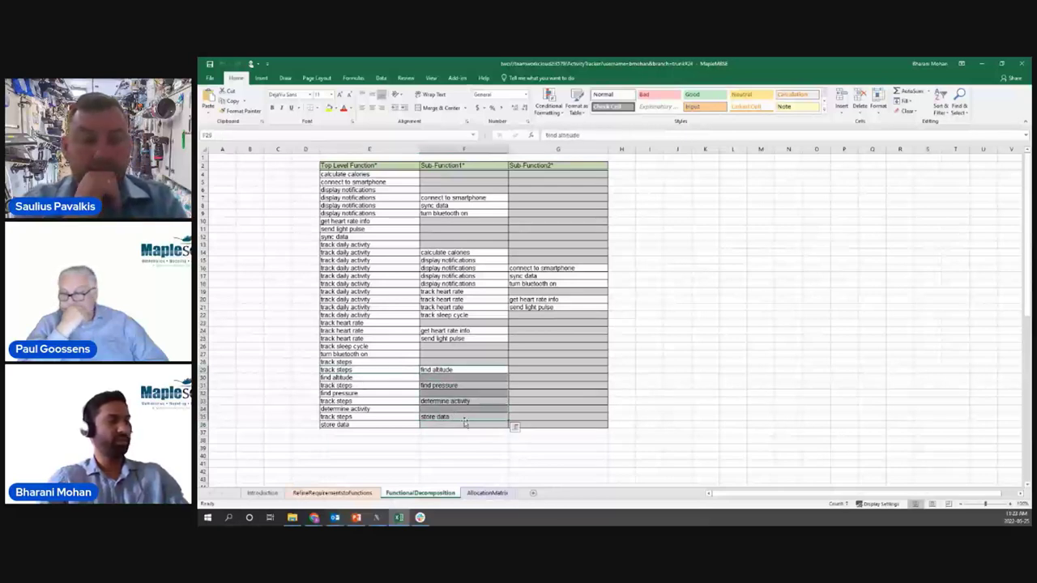
left_click(369, 386)
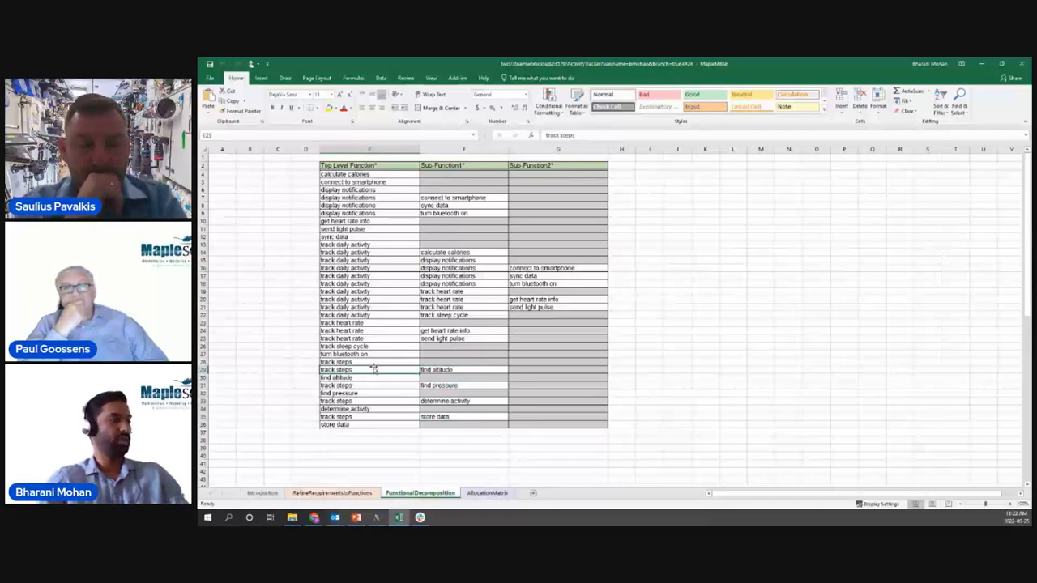
left_click(363, 293)
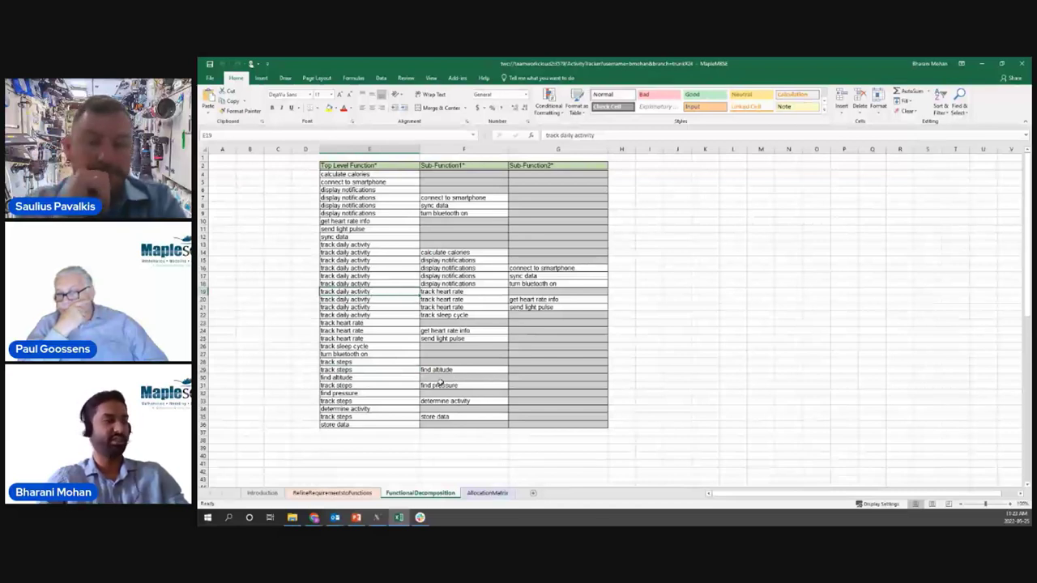
Step: Add a row with top-level function "track daily activity" and first-level sub-function "track steps" below the "store data" entry
left_click(383, 435)
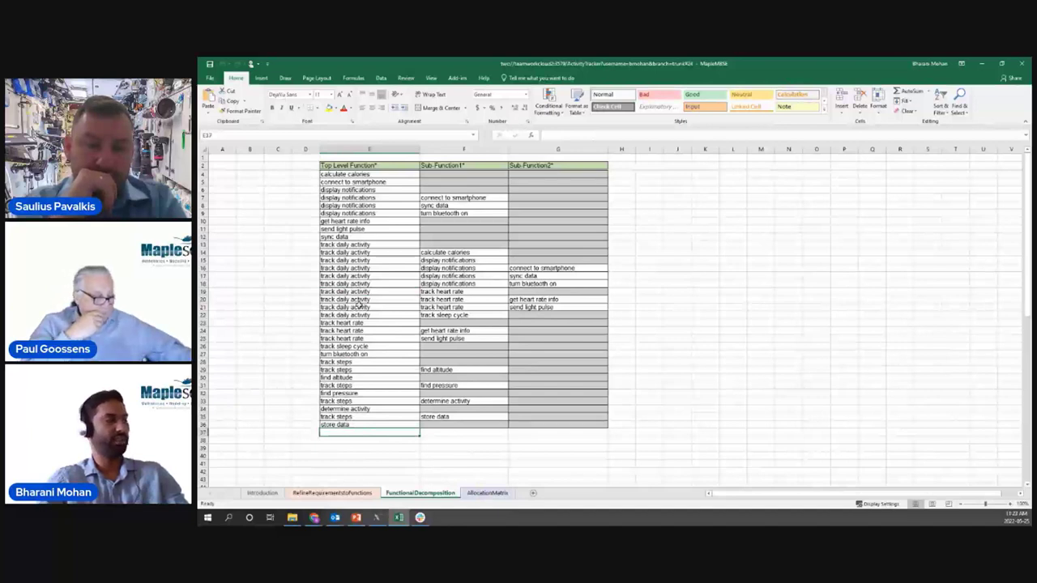
type("tra")
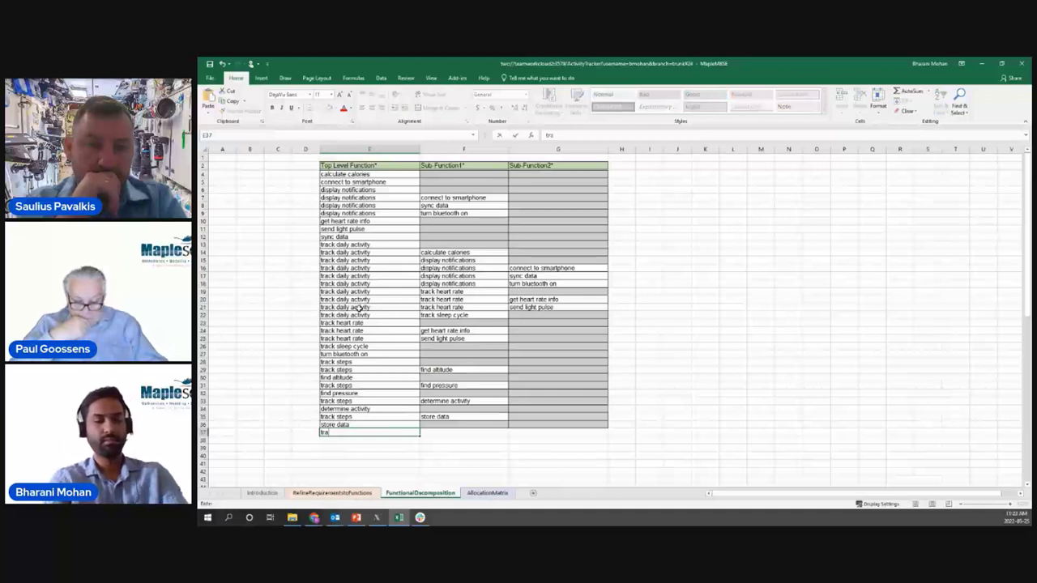
type("ck daily activity")
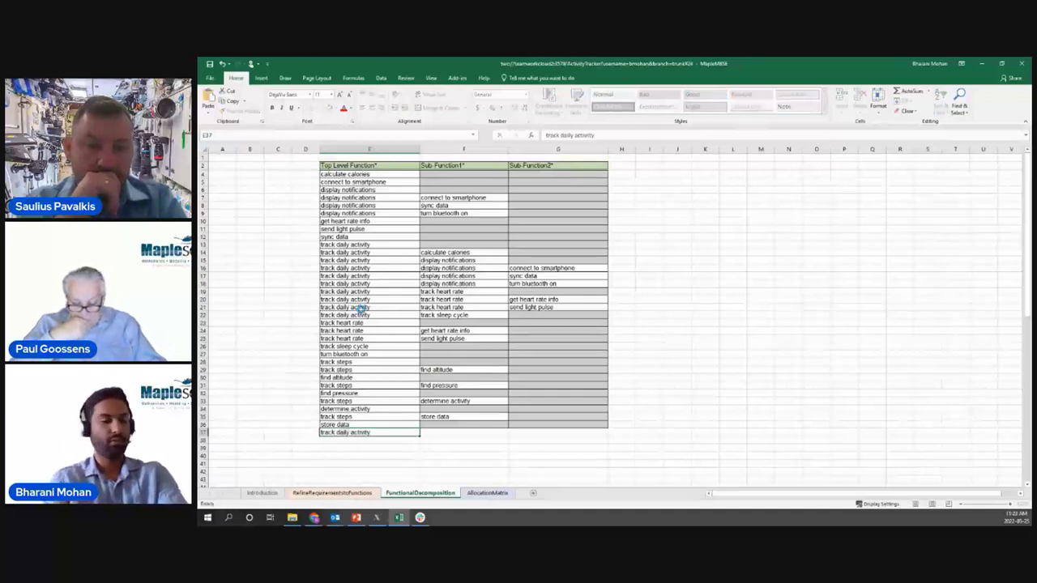
key("Tab")
type("tr")
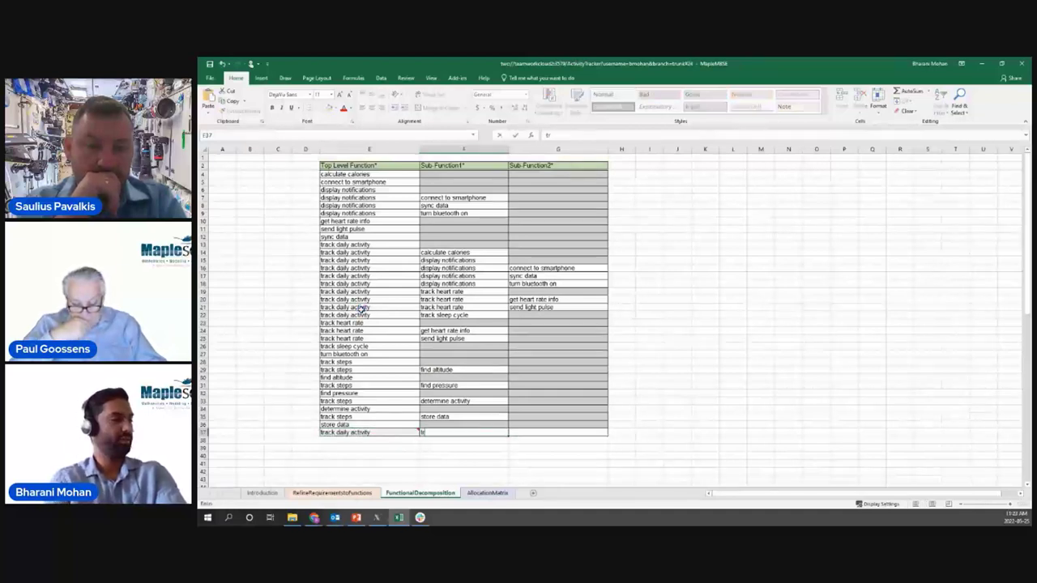
type("ack step")
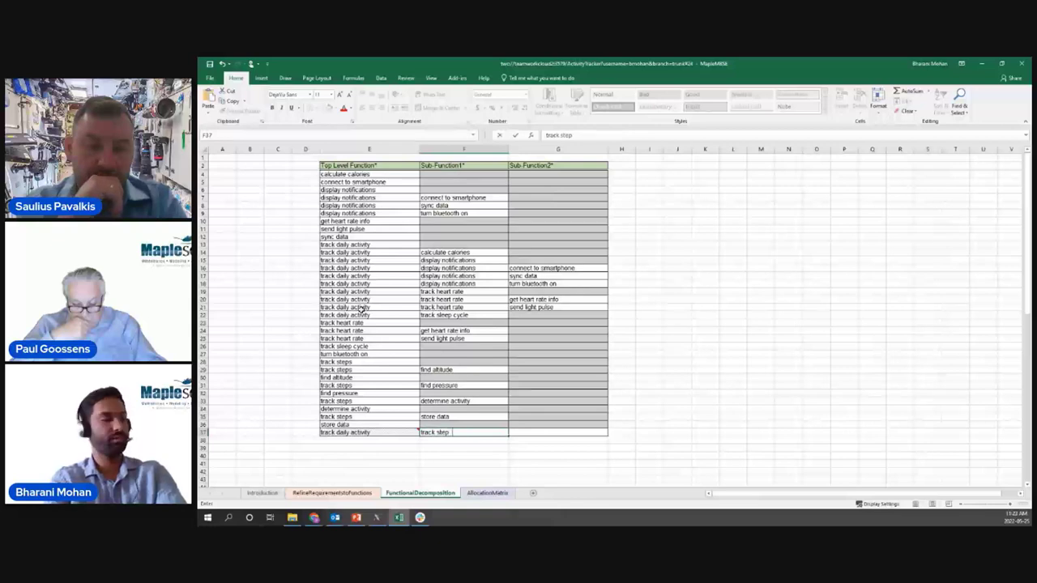
type("s")
key("Return")
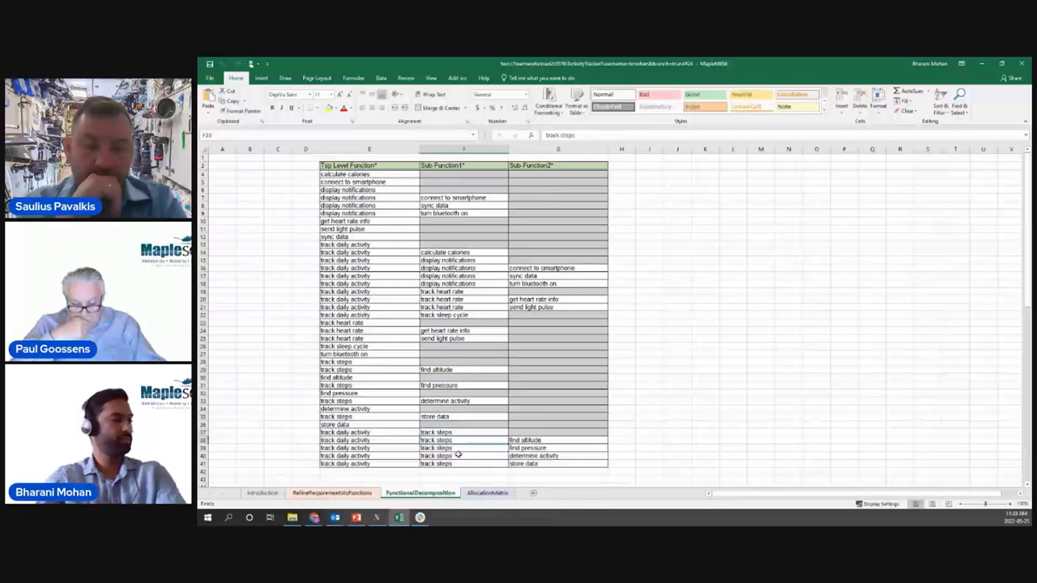
left_click_drag(388, 438, 533, 460)
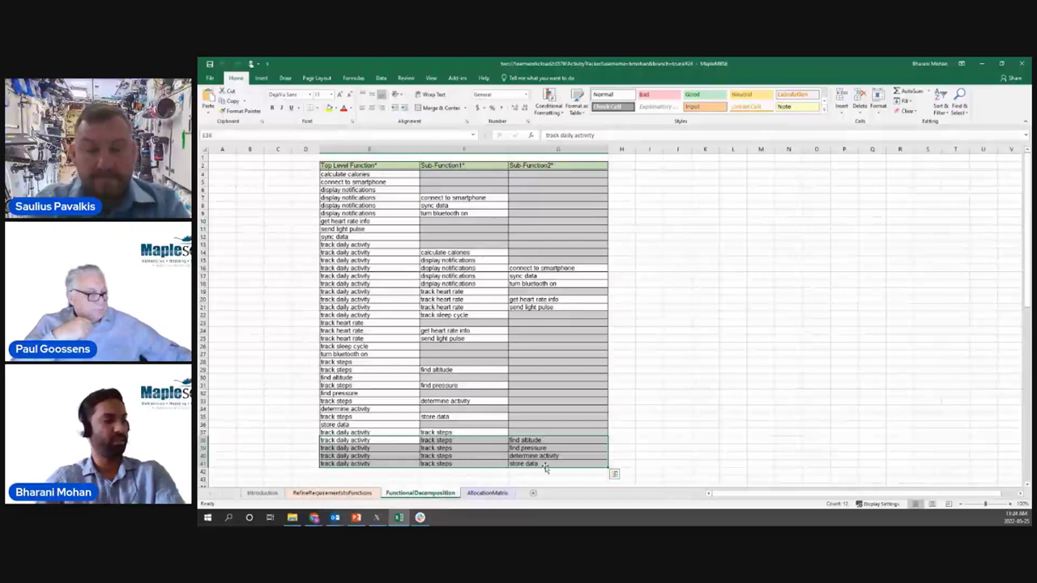
Step: In the AllocationMatrix worksheet, allocate the "track steps" function to the Tracker Subsystem with an X
left_click(488, 493)
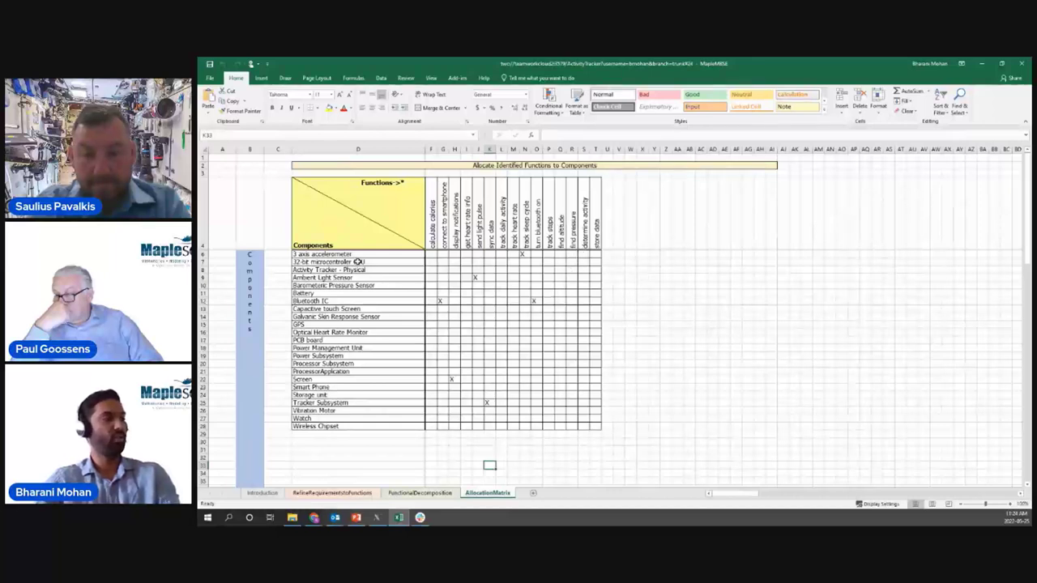
left_click(549, 239)
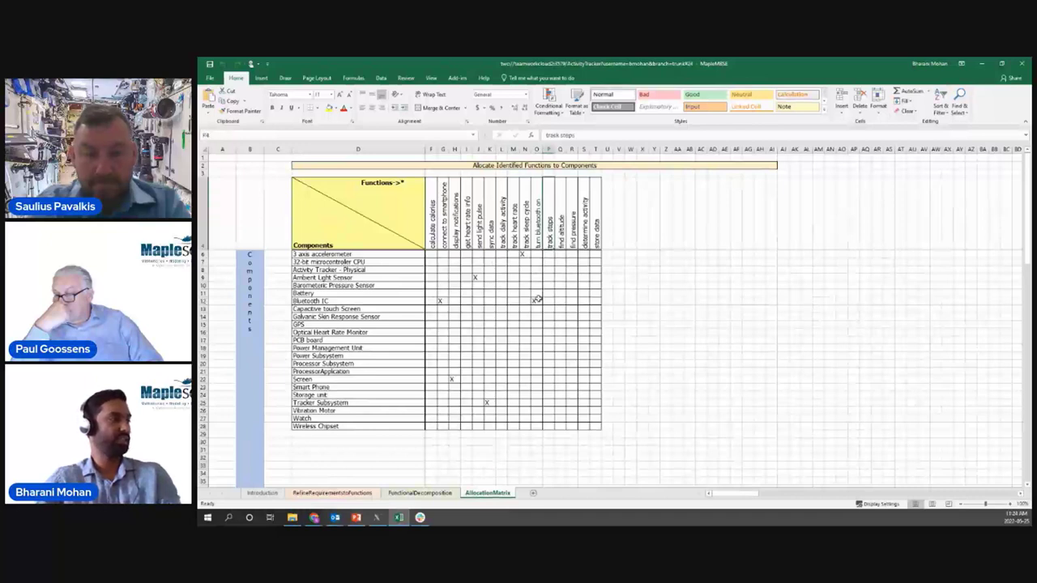
left_click(550, 402)
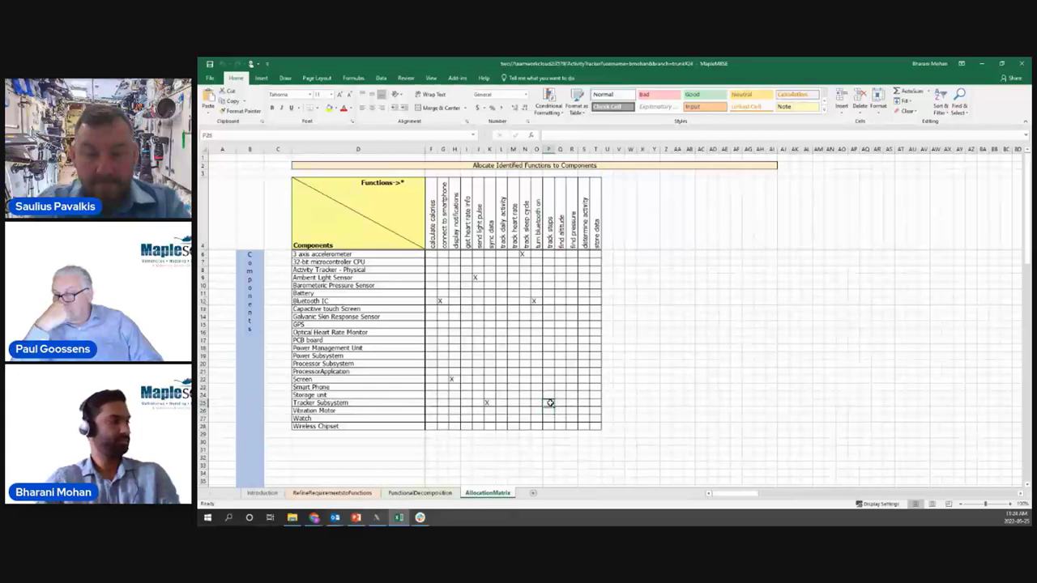
type("X")
left_click(643, 379)
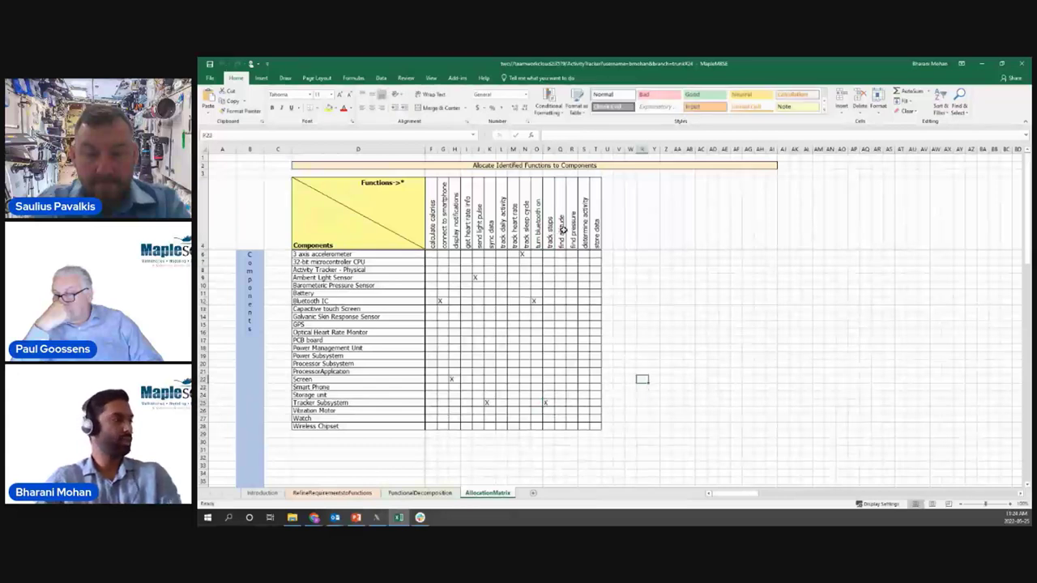
Step: Allocate "find altitude" to the 3 axis accelerometer and "find pressure" to the Barometric Pressure Sensor with an X each
left_click(562, 229)
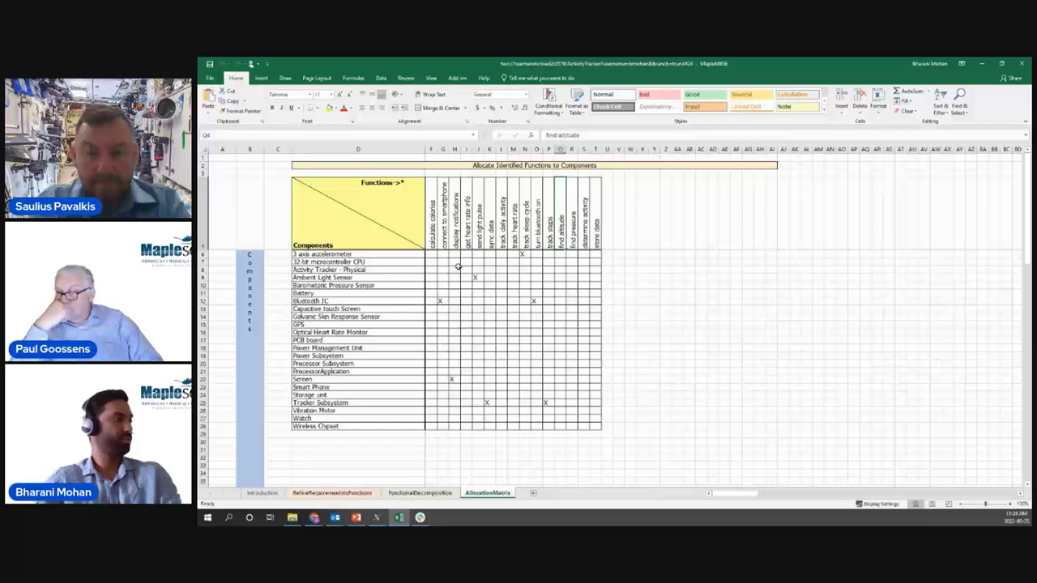
key("Down")
type("X")
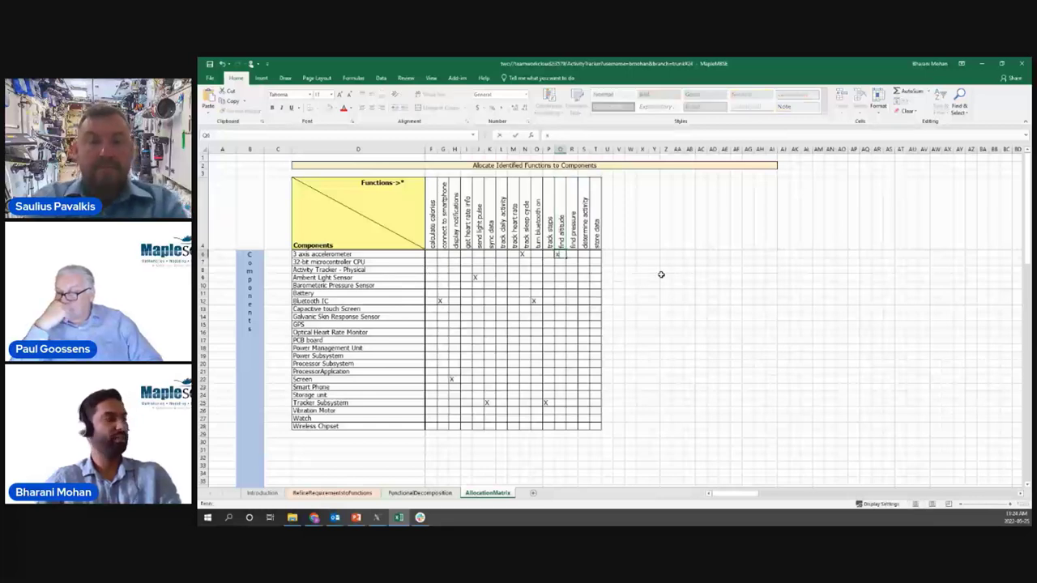
key("Tab")
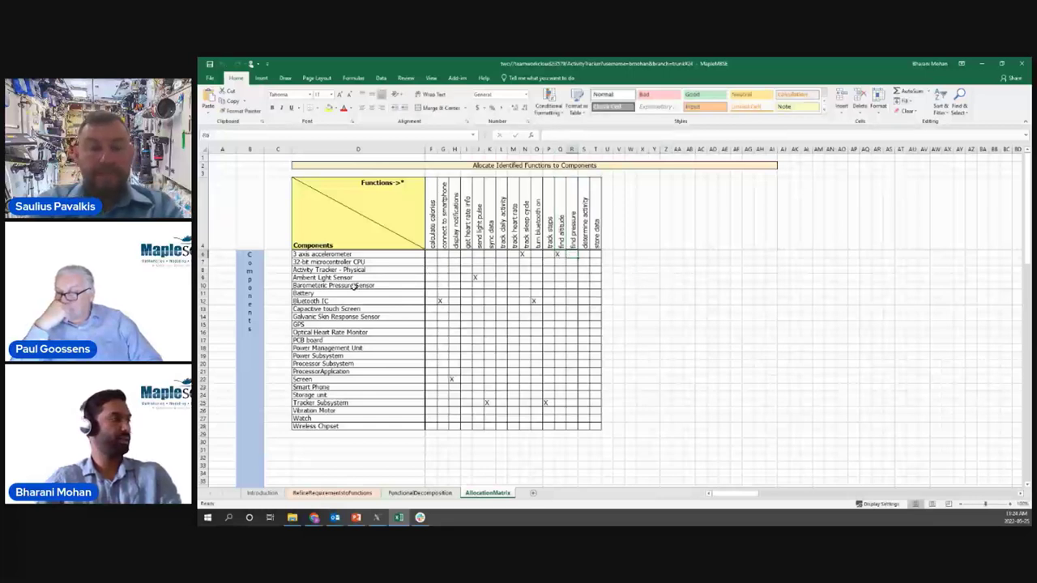
left_click(570, 285)
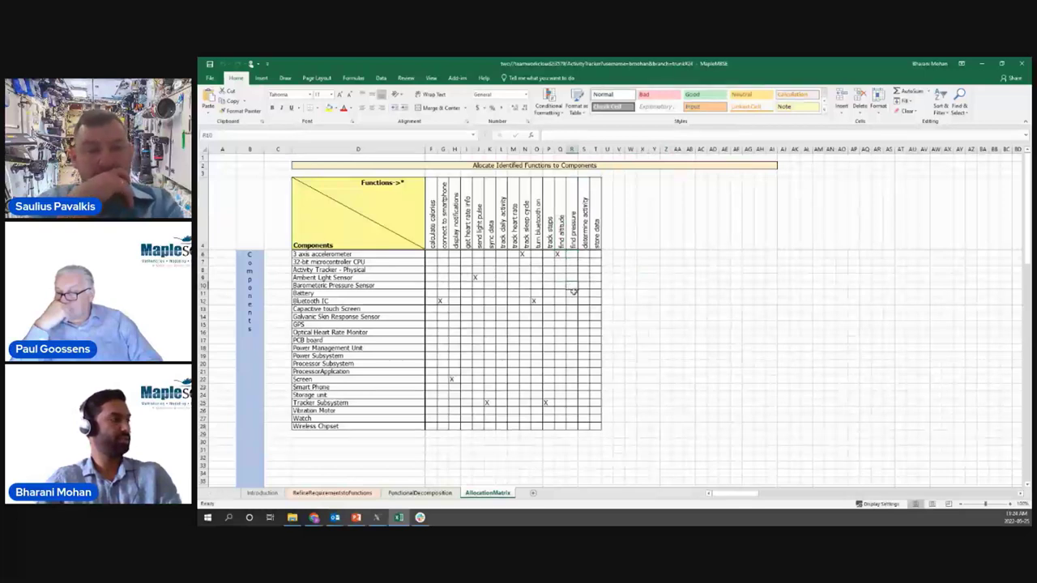
type("X")
left_click(653, 294)
Step: Allocate "determine activity" to ProcessorApplication and "store data" to the Storage unit with an X each
left_click(582, 231)
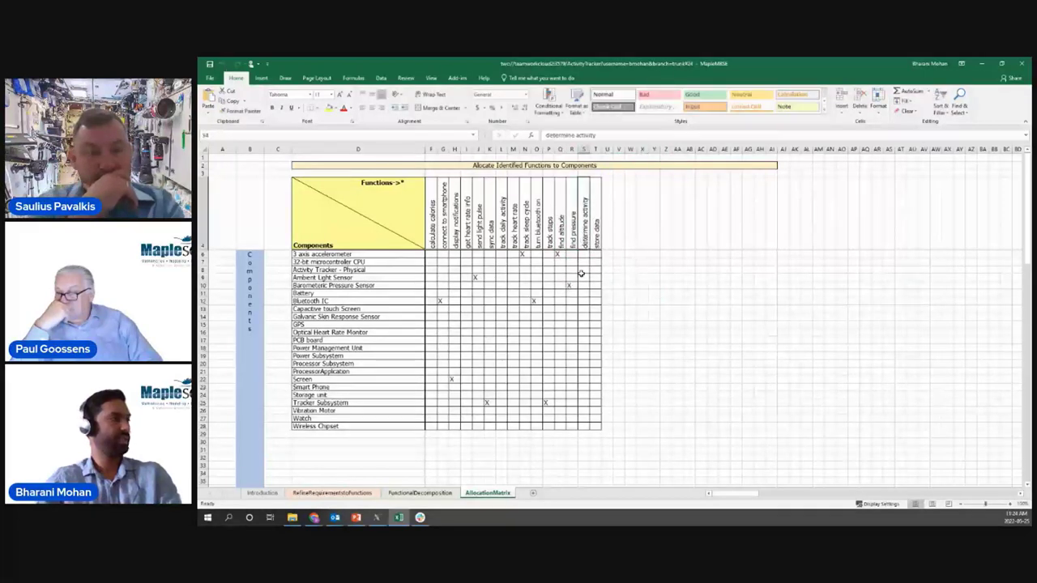
left_click(583, 370)
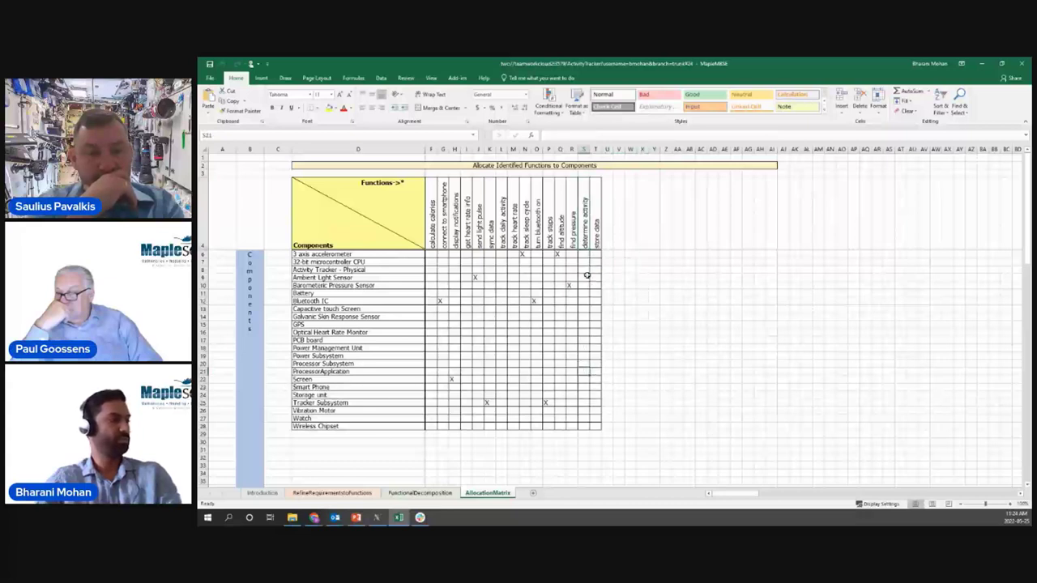
left_click(595, 231)
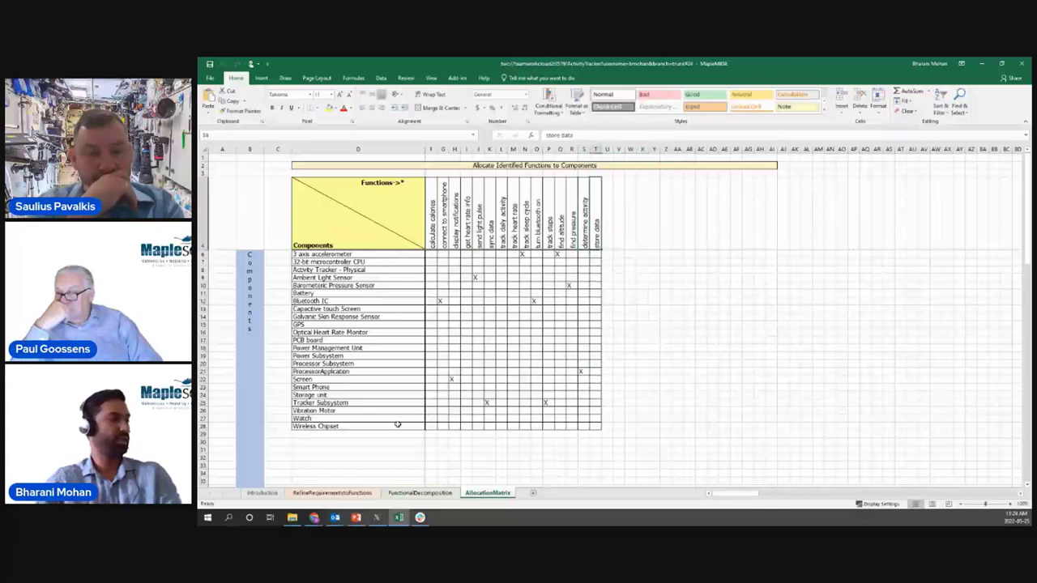
left_click(596, 395)
type("x")
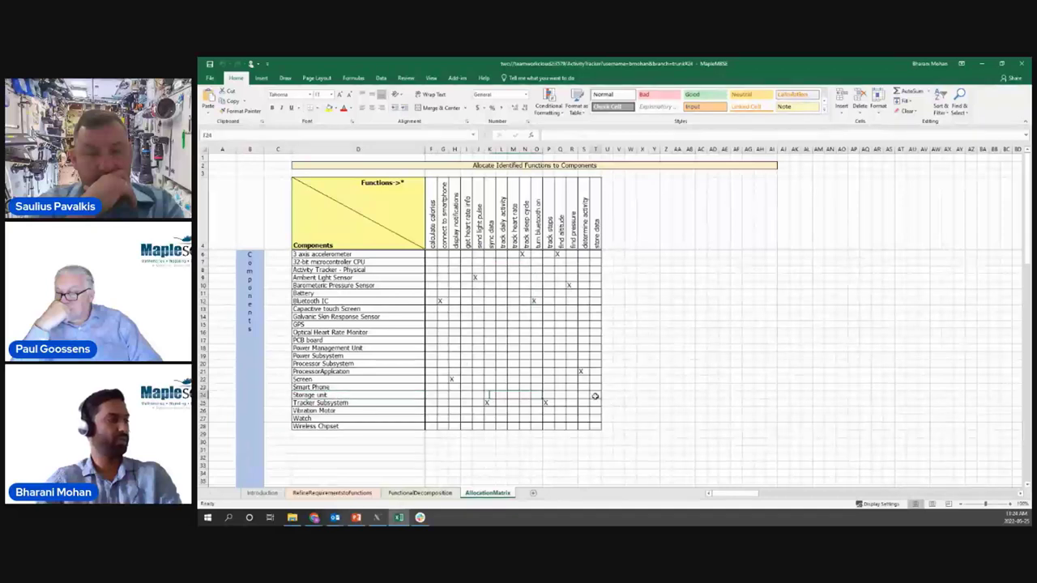
left_click(653, 387)
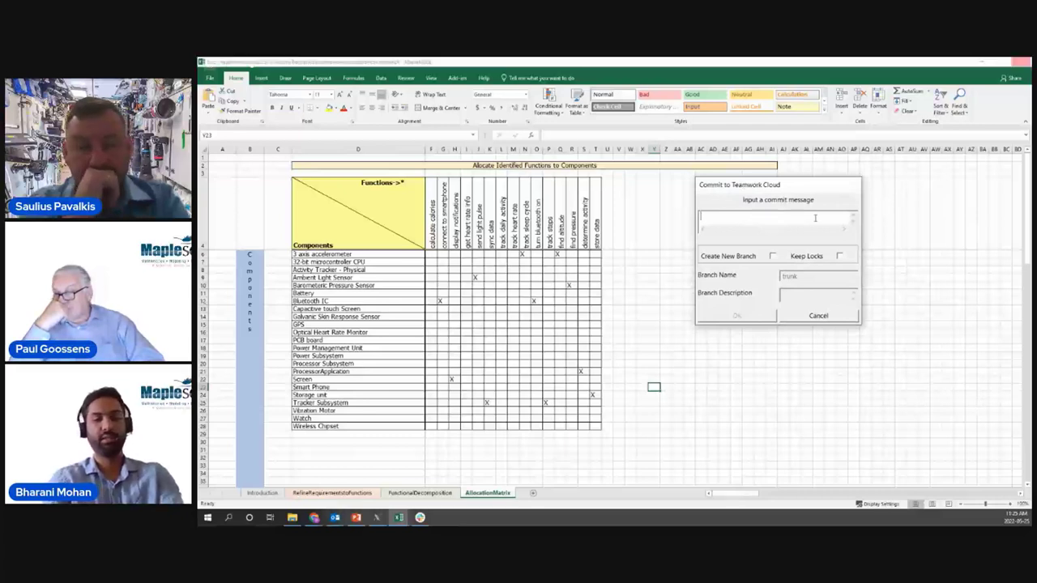
Step: Commit the changes to Teamwork Cloud with the message "added new functions"
type("functions")
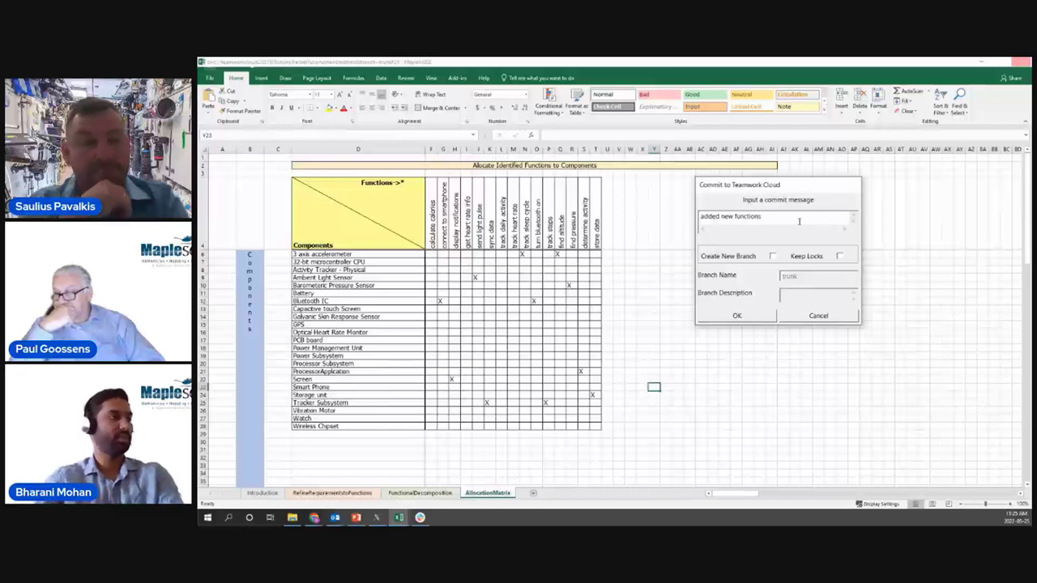
left_click(737, 316)
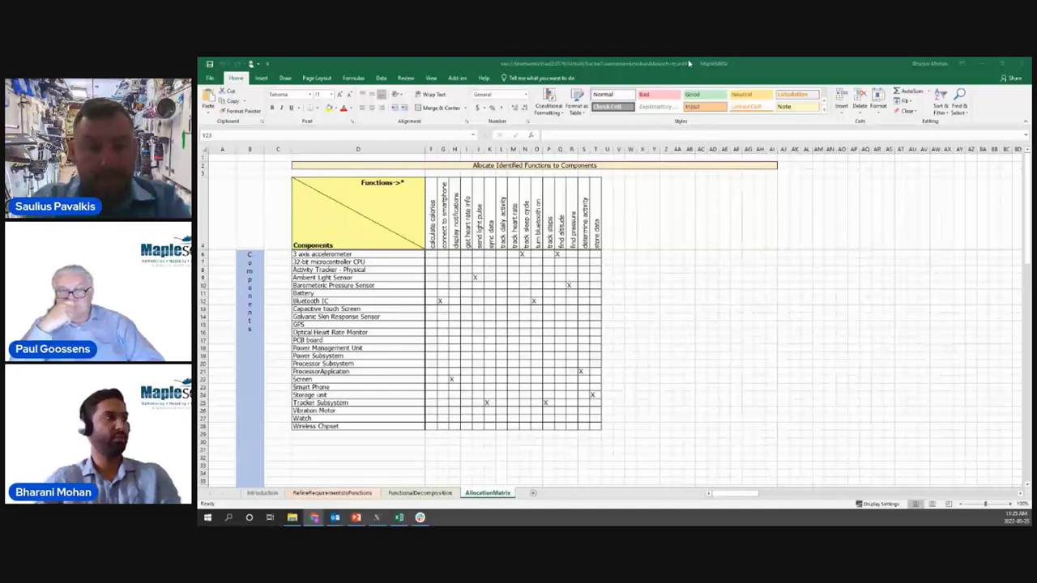
Step: Switch to Cameo Systems Modeler, update the ActivityTracker project from the server and select the track steps activity in the containment tree
left_click(377, 517)
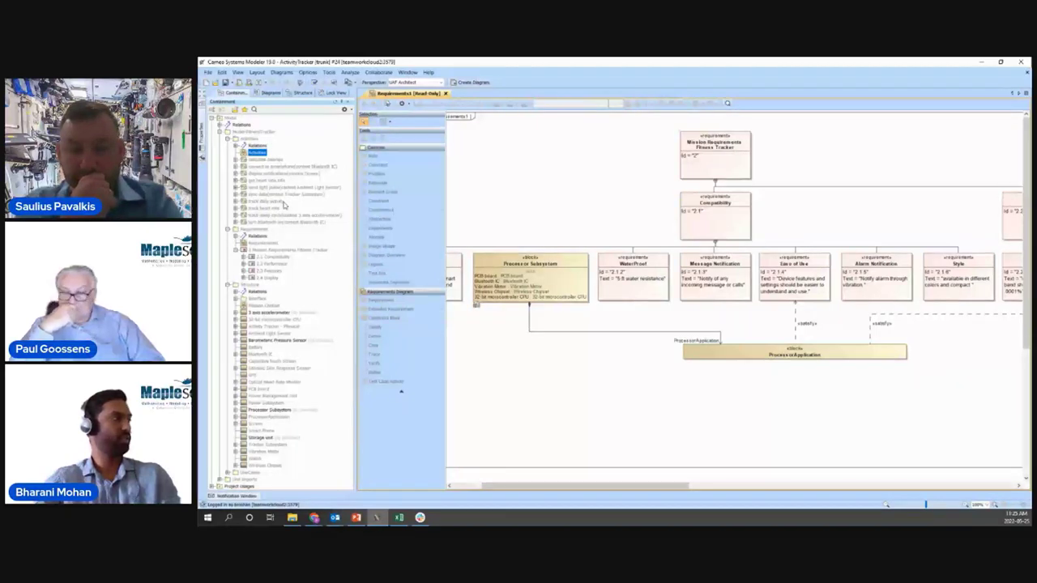
left_click(378, 72)
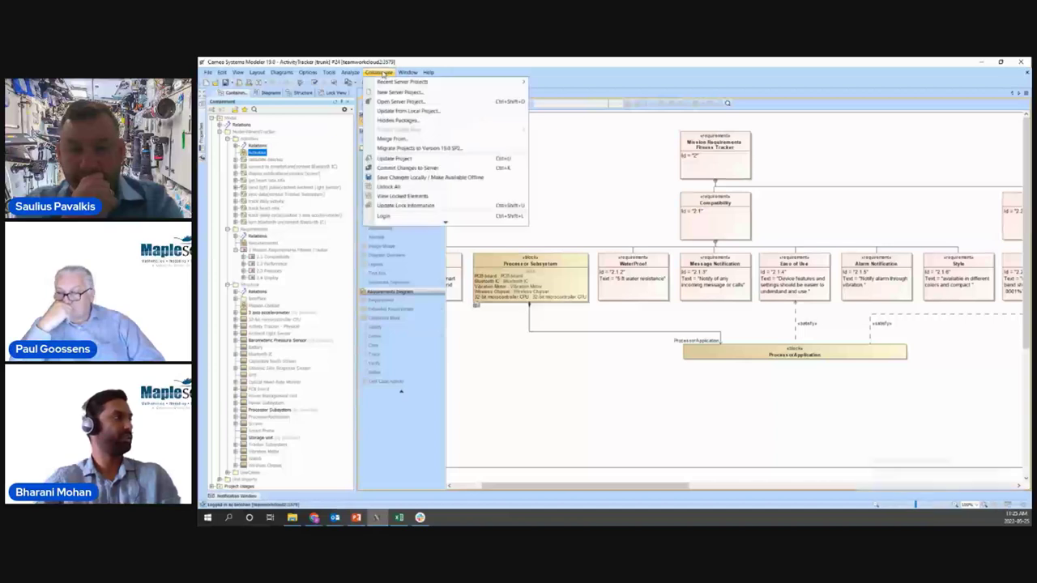
left_click(390, 159)
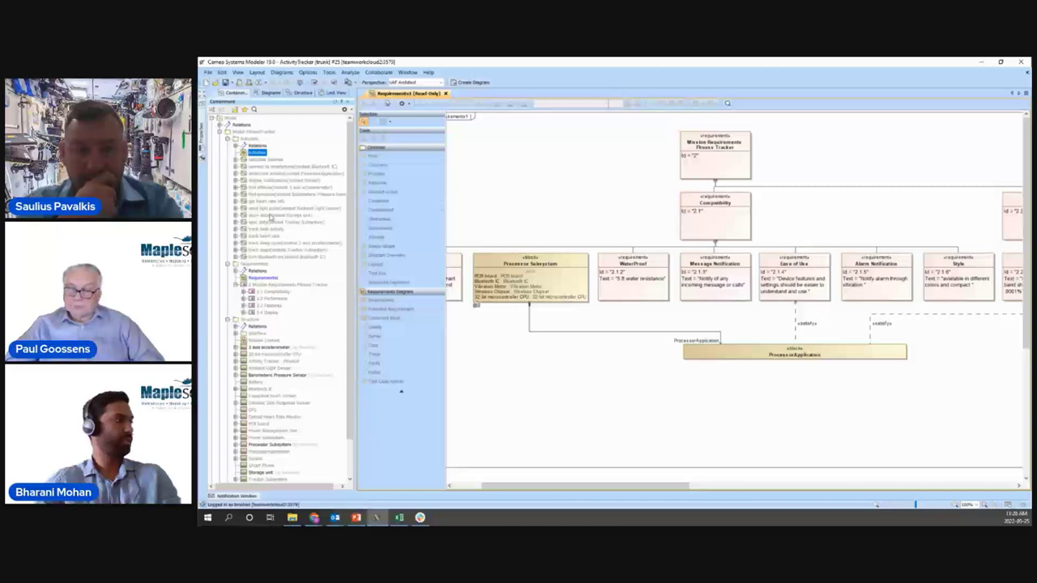
left_click(276, 249)
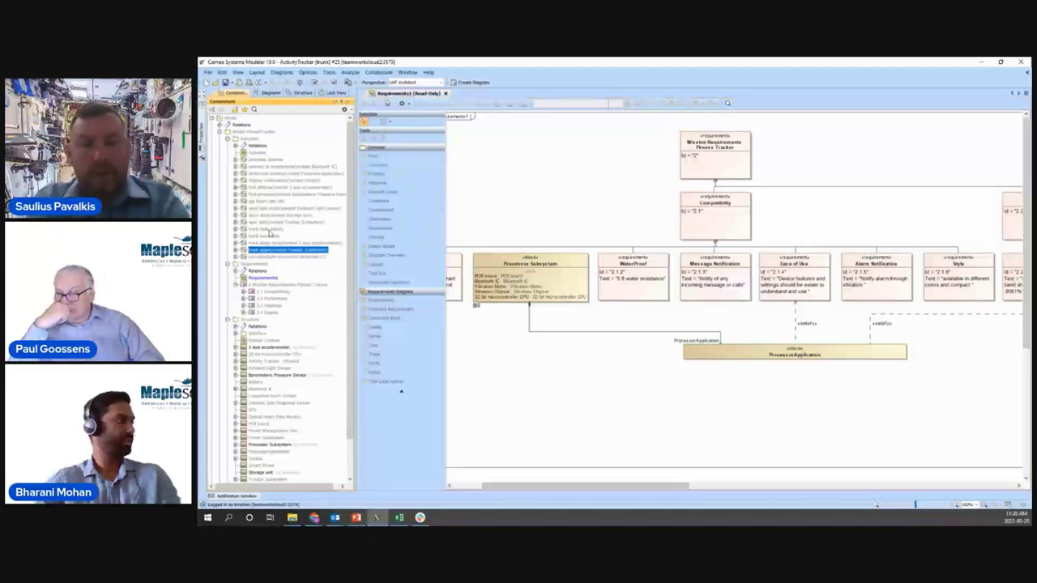
Step: Create a SysML Block Definition Diagram in the Activities package
right_click(254, 141)
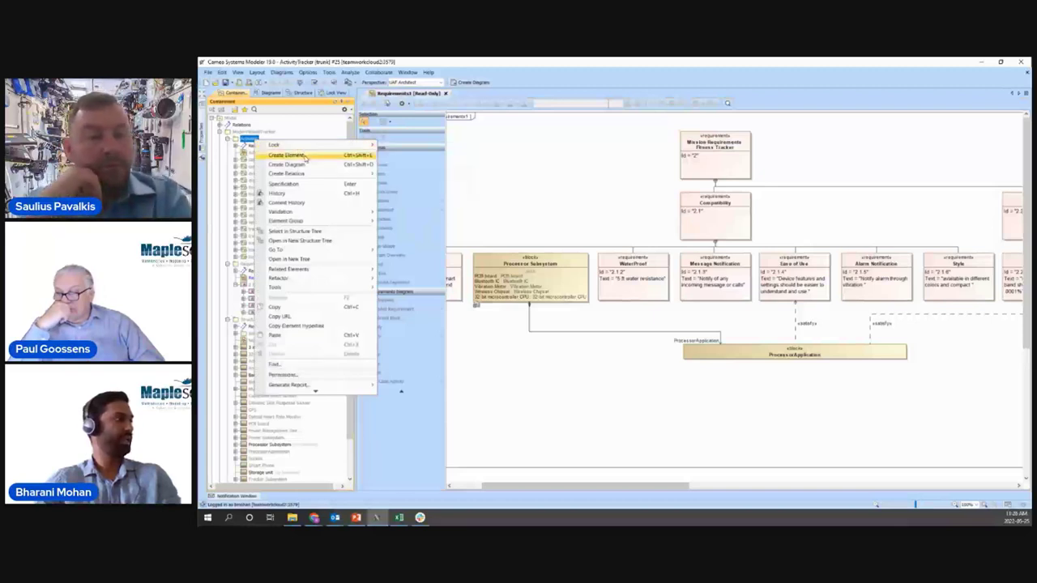
left_click(304, 165)
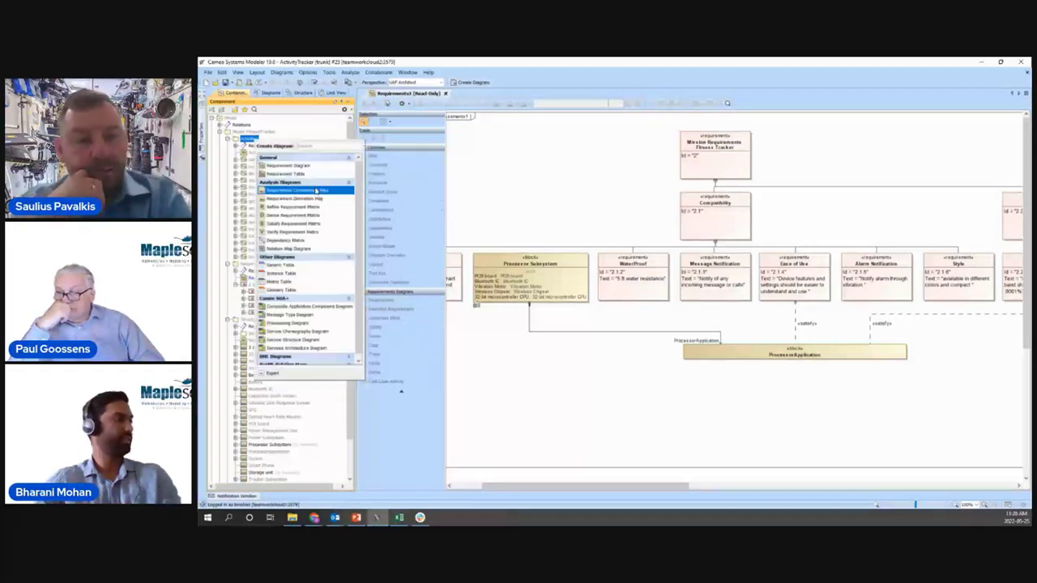
left_click(331, 250)
left_click(279, 373)
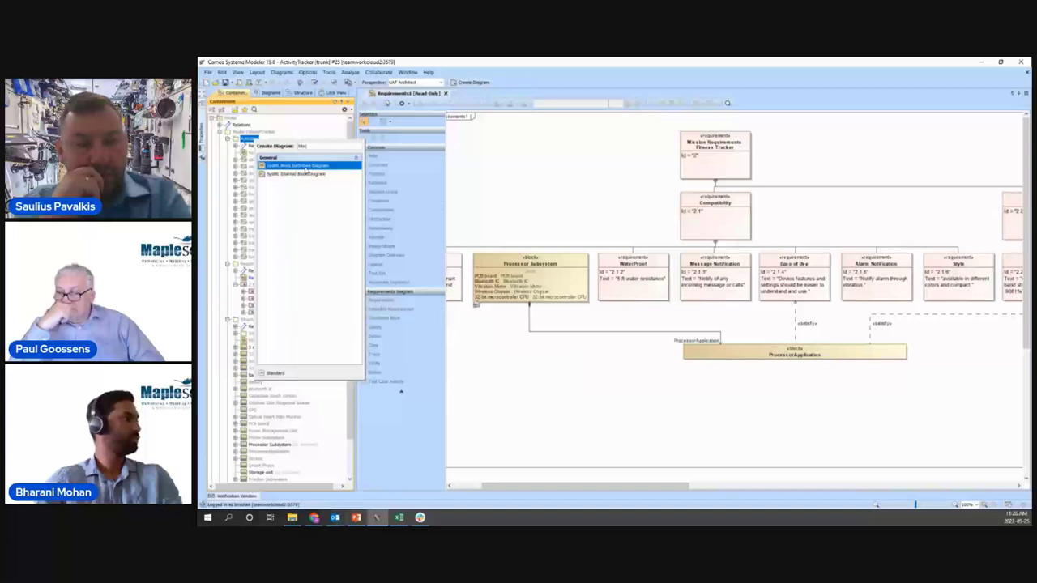
left_click(306, 166)
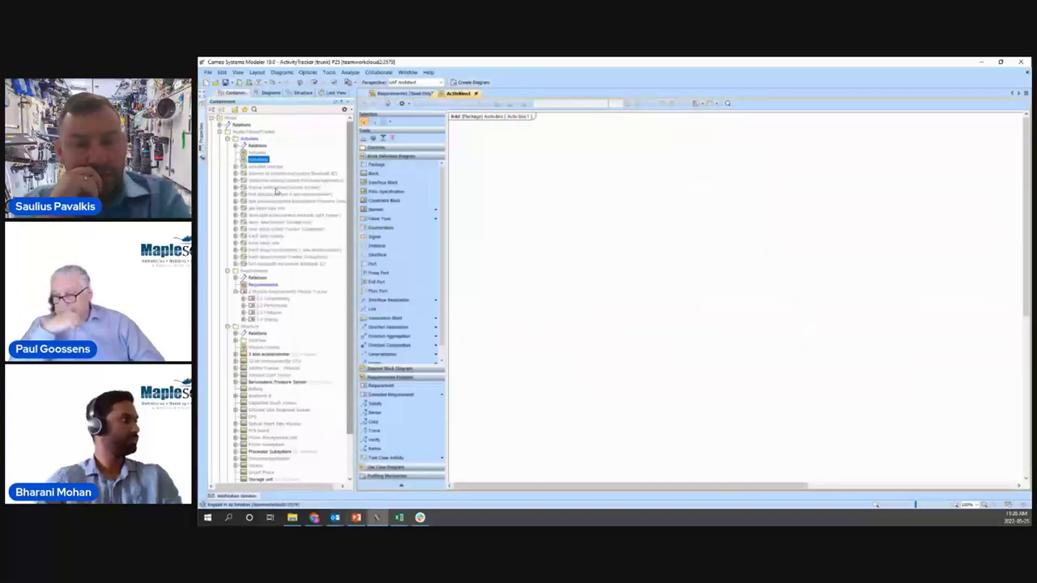
Step: Place track daily activity, track steps, find altitude, find pressure, store data and determine activity on the diagram, then space out the two parent activities
left_click(270, 237)
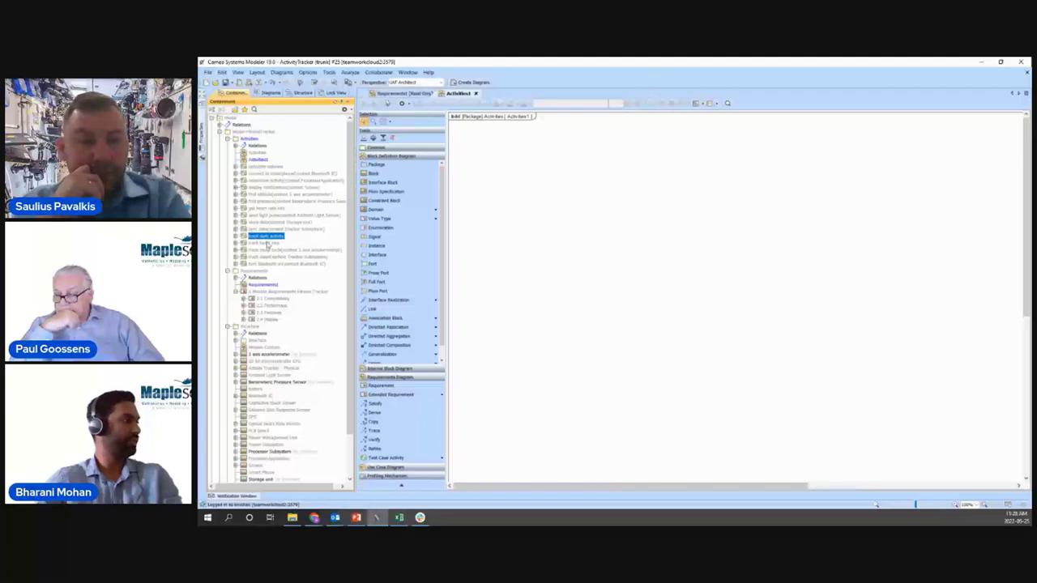
left_click(271, 256, "ctrl")
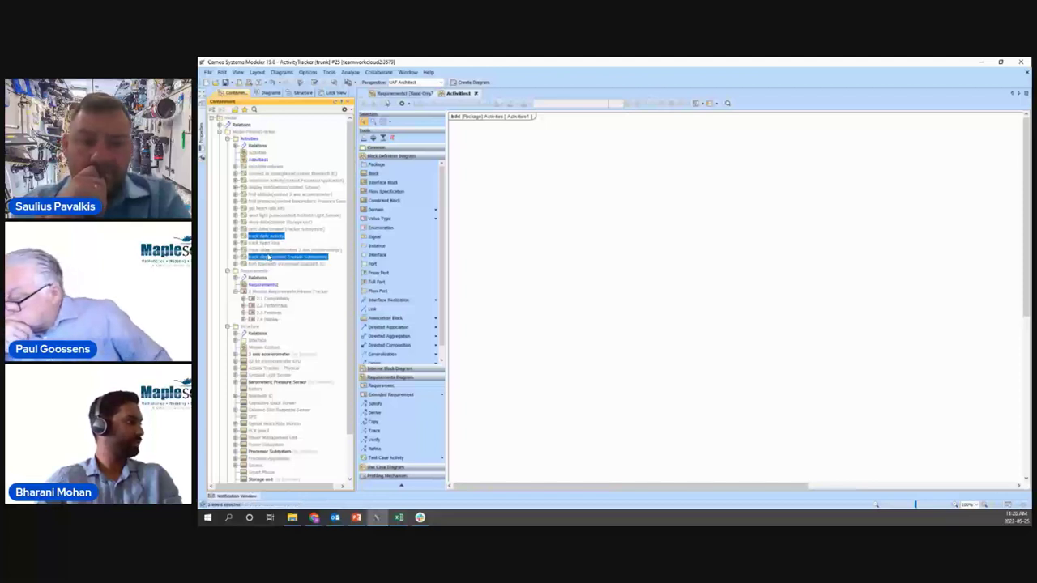
left_click(279, 195, "ctrl")
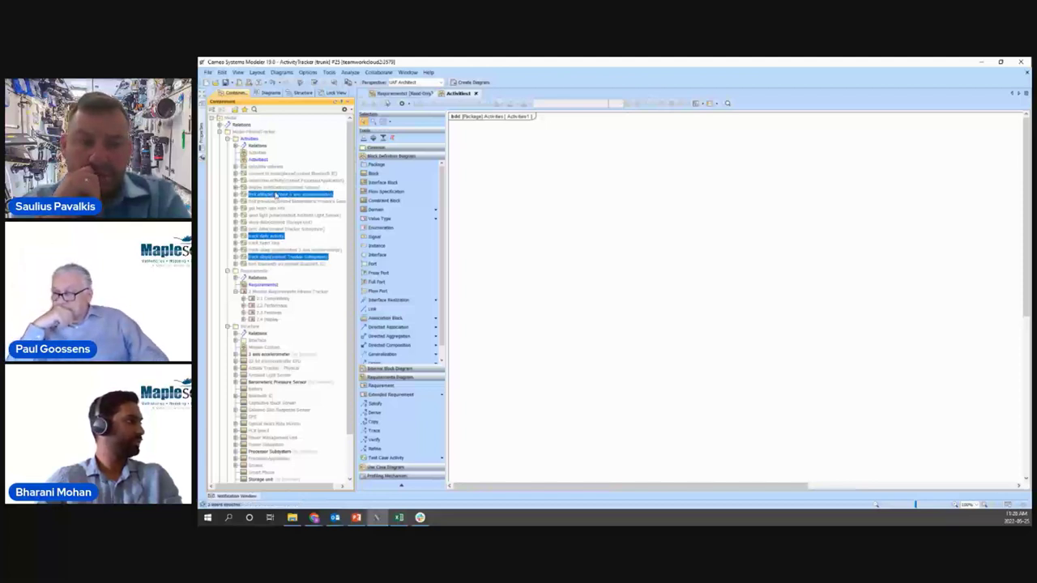
left_click(279, 201, "ctrl")
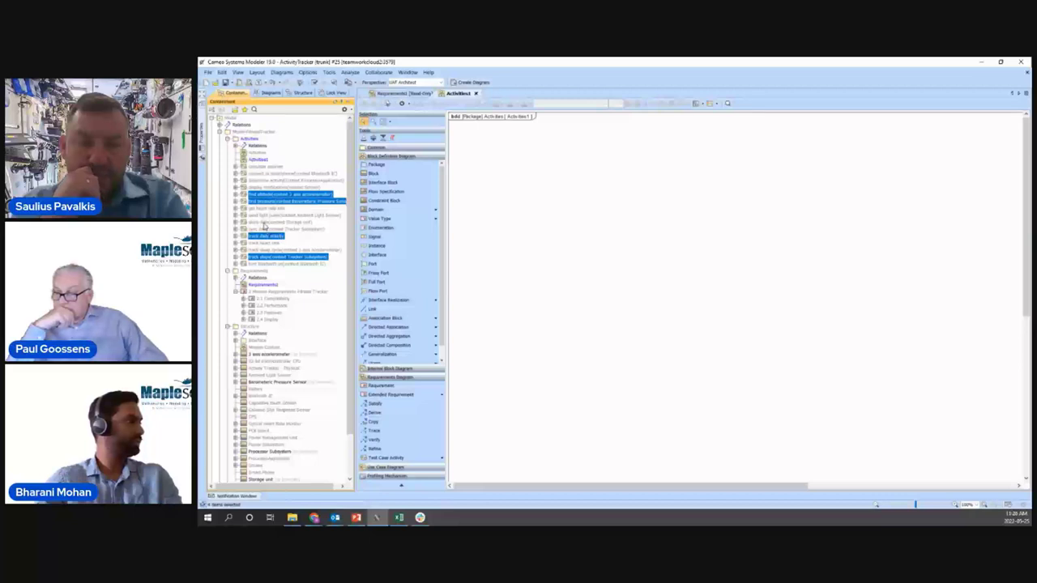
left_click(267, 222, "ctrl")
left_click(267, 180, "ctrl")
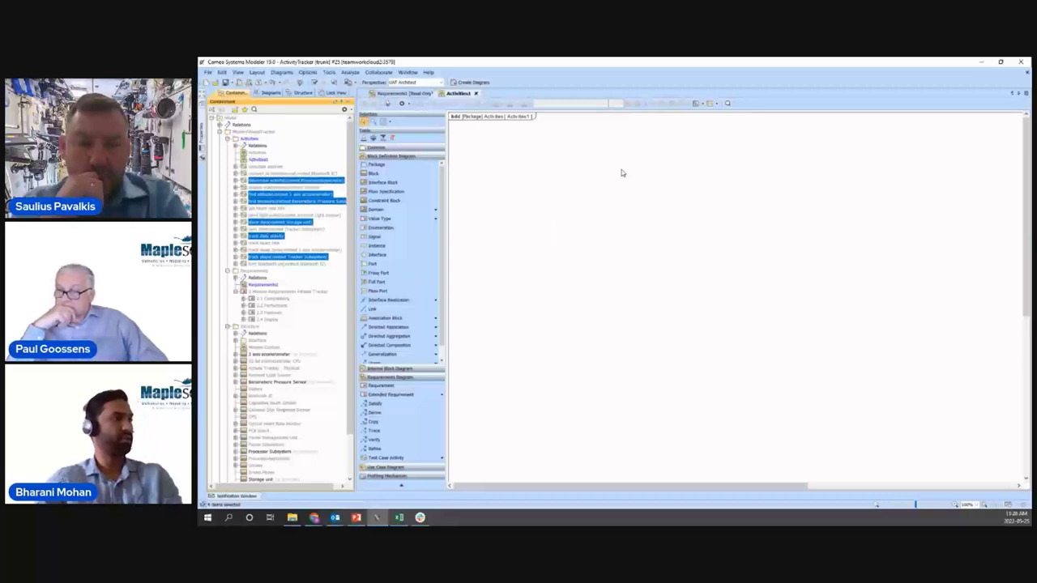
left_click_drag(633, 180, 629, 162)
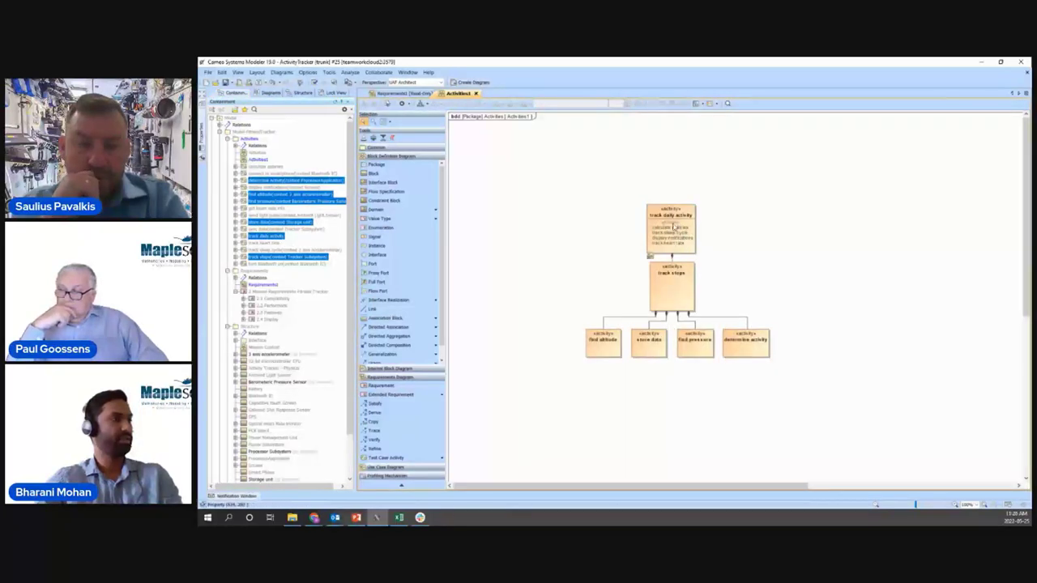
left_click_drag(675, 213, 572, 192)
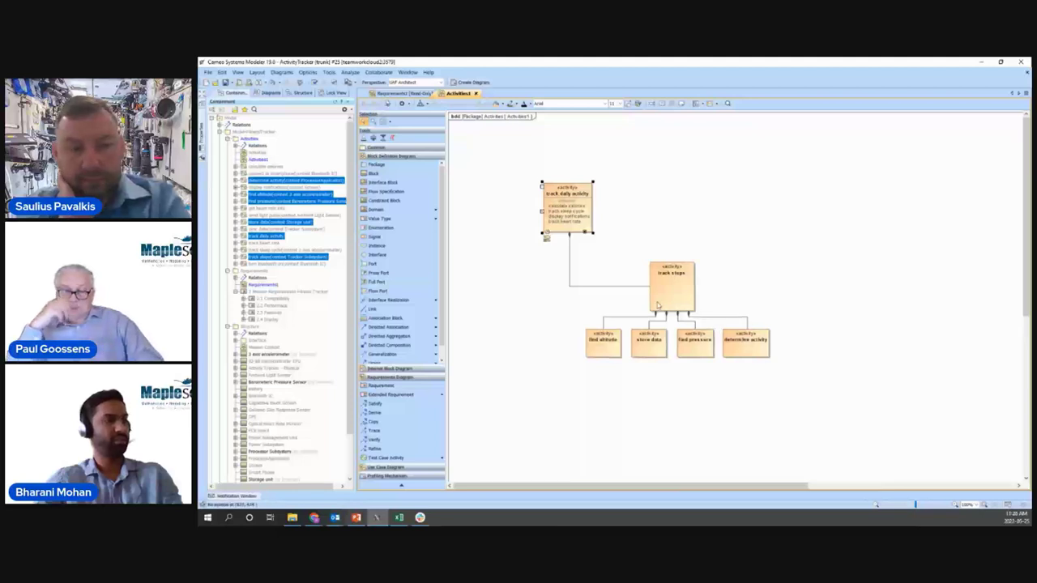
left_click_drag(663, 288, 666, 276)
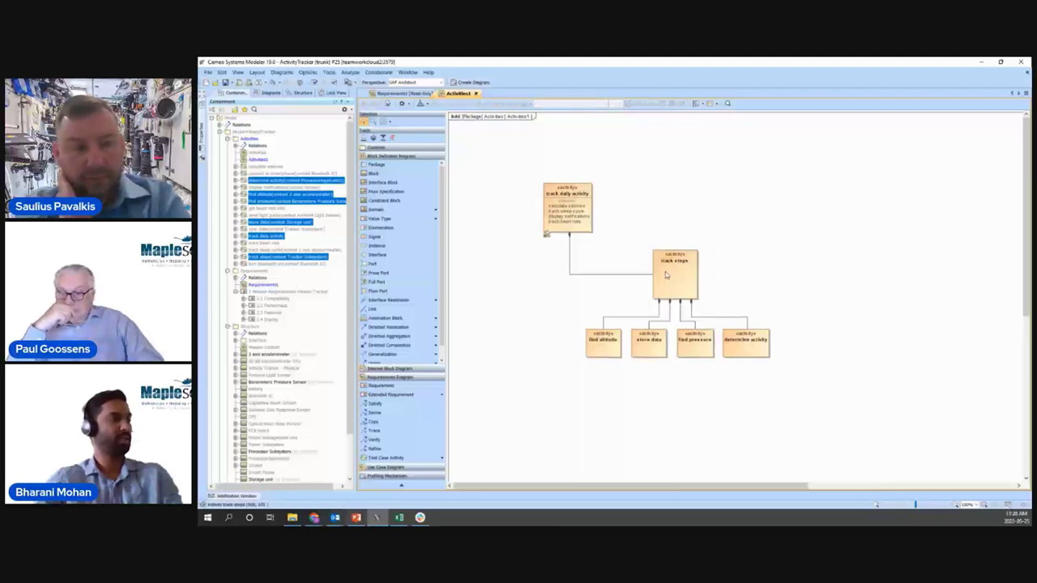
Step: Add the Barometric Pressure Sensor, 3 axis accelerometer, Storage unit and Tracker Subsystem blocks to the diagram beside the activities
scroll(290, 291, "down", 2)
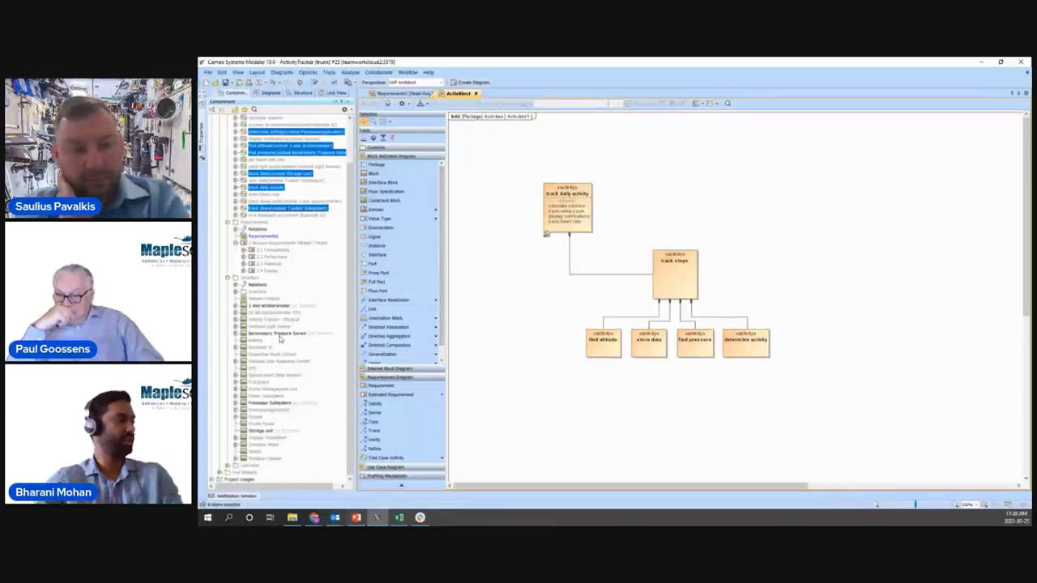
left_click(281, 334)
left_click(283, 307, "ctrl")
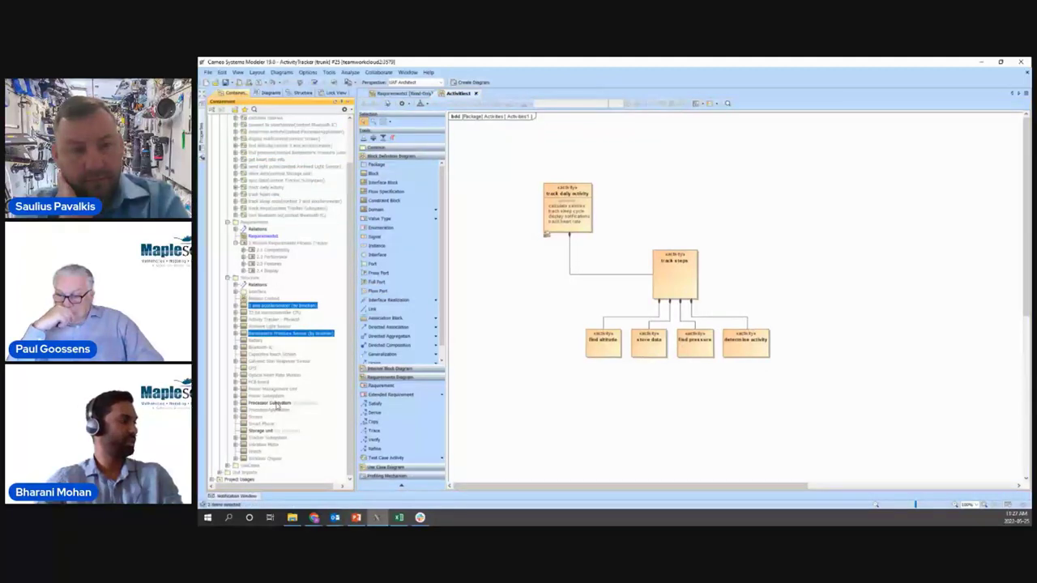
left_click(274, 431, "ctrl")
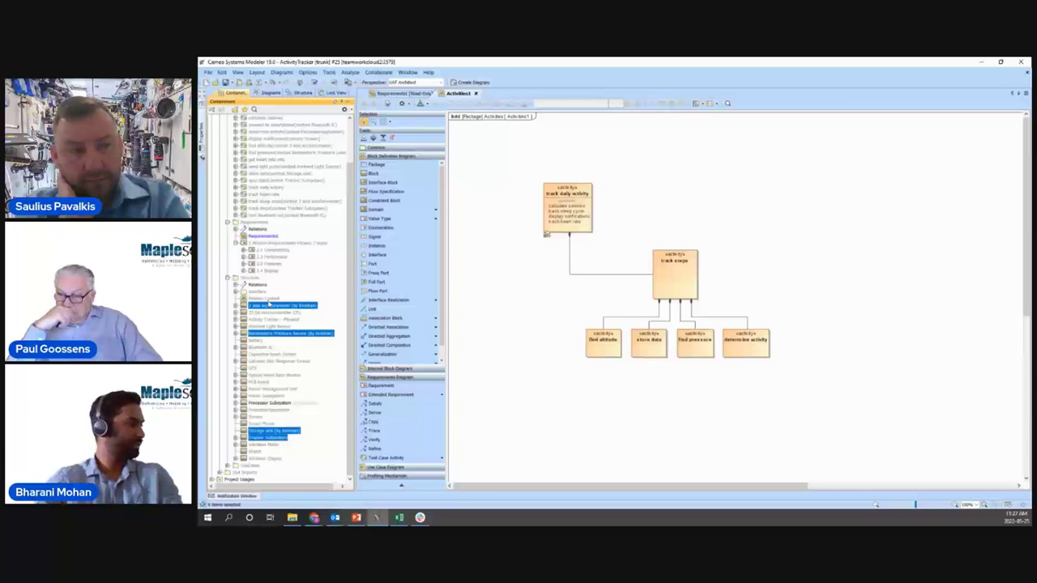
left_click_drag(366, 311, 807, 222)
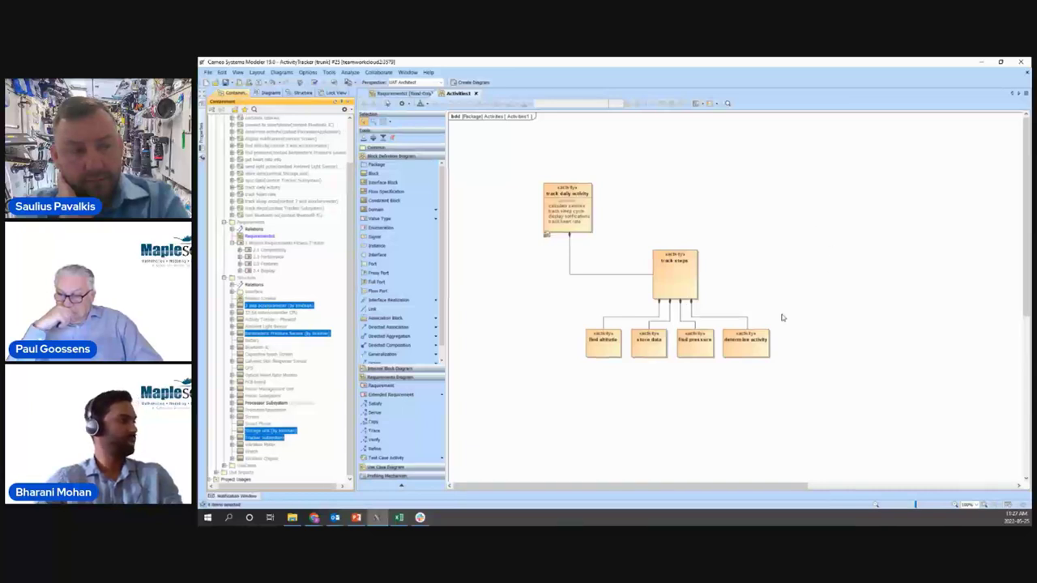
left_click_drag(782, 317, 769, 243)
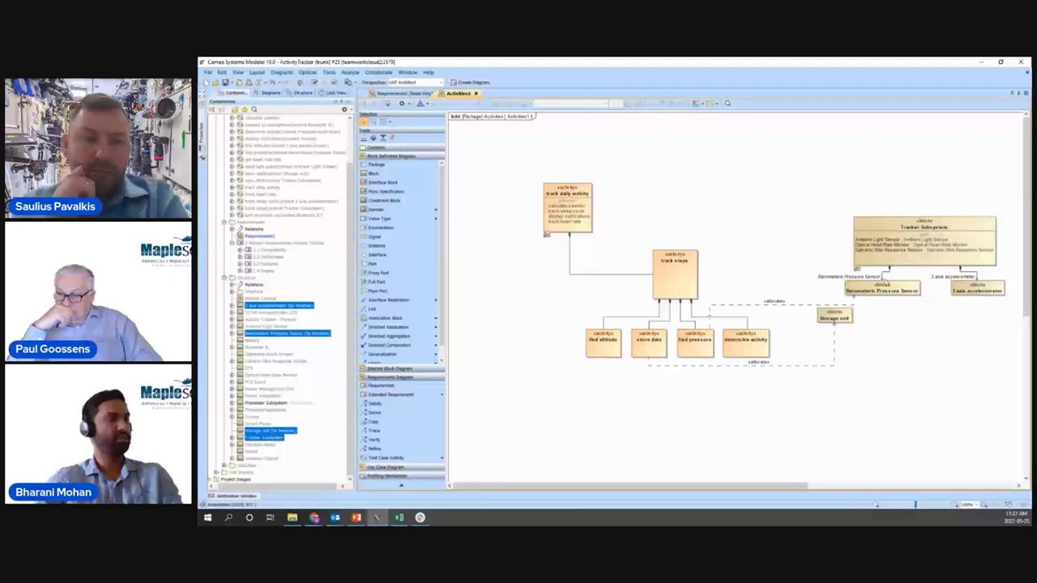
Step: Move the Storage unit block below the row of activities so its allocate relation to store data is easy to follow
left_click_drag(830, 315, 775, 391)
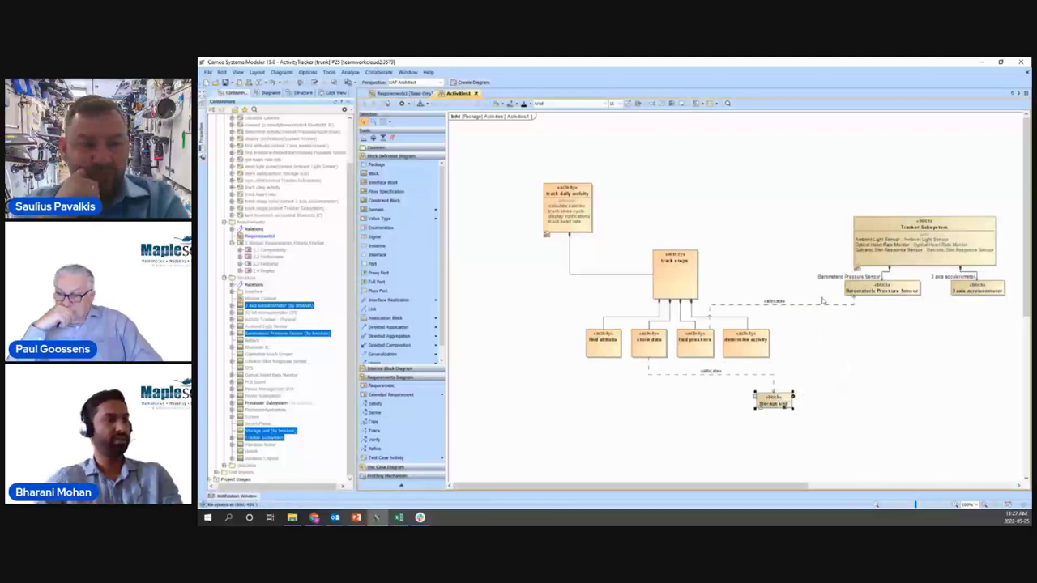
mouse_move(769, 399)
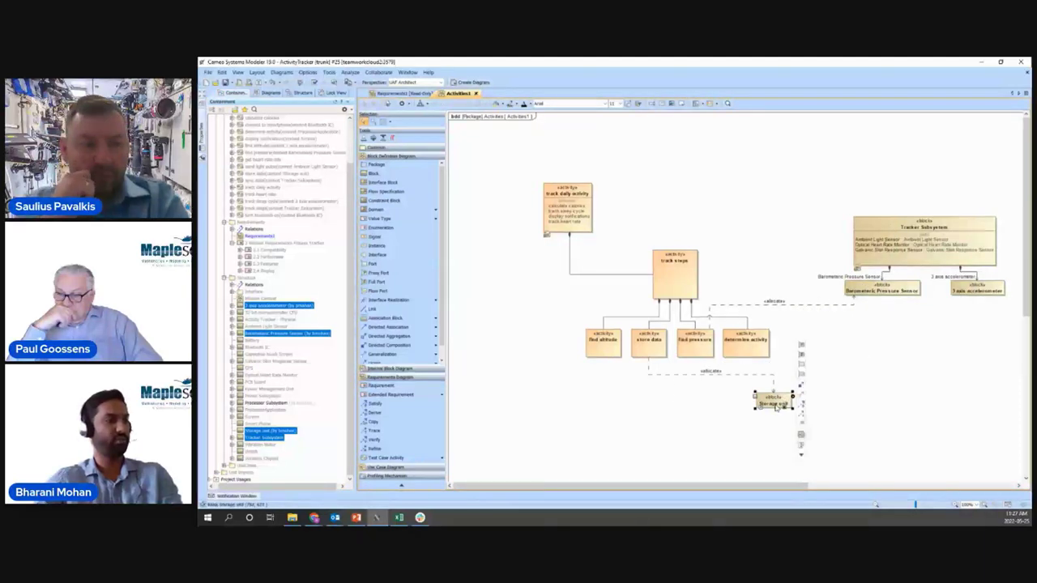
left_click(748, 420)
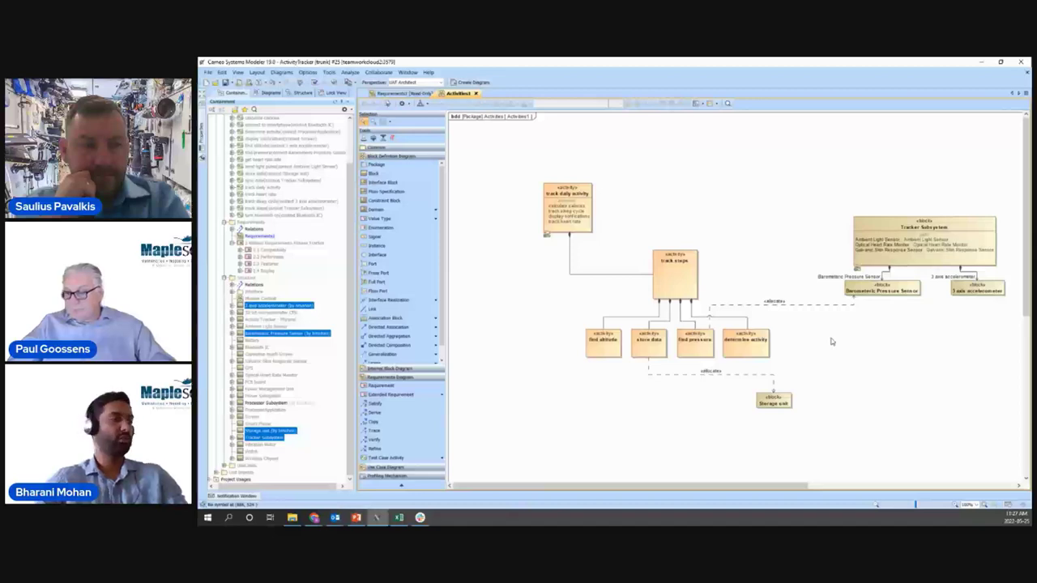
Step: Switch to the Excel workbook and examine the function columns on the RefineRequirementstoFunctions sheet, including determine activity
left_click(399, 517)
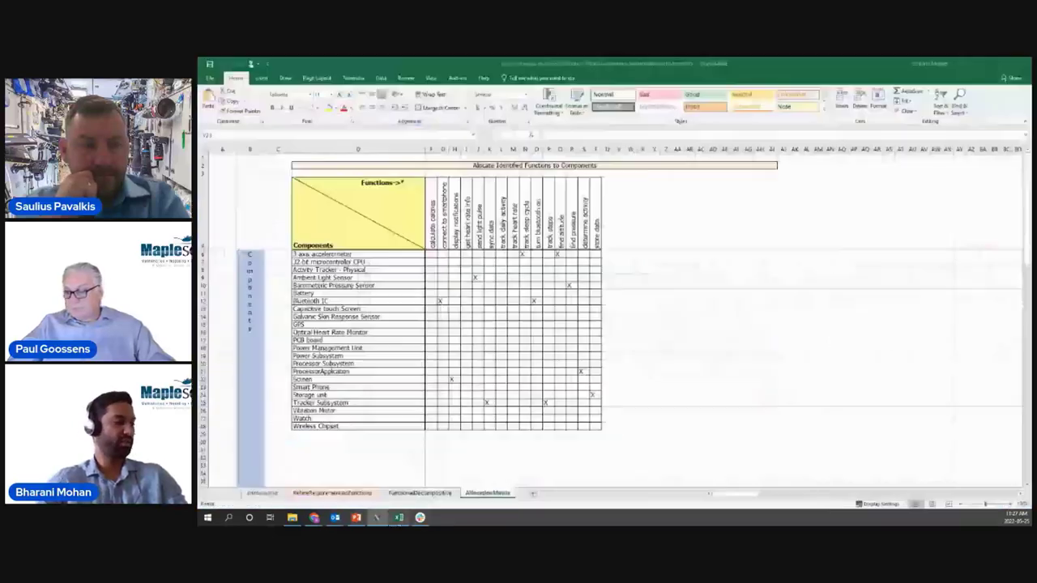
left_click(328, 493)
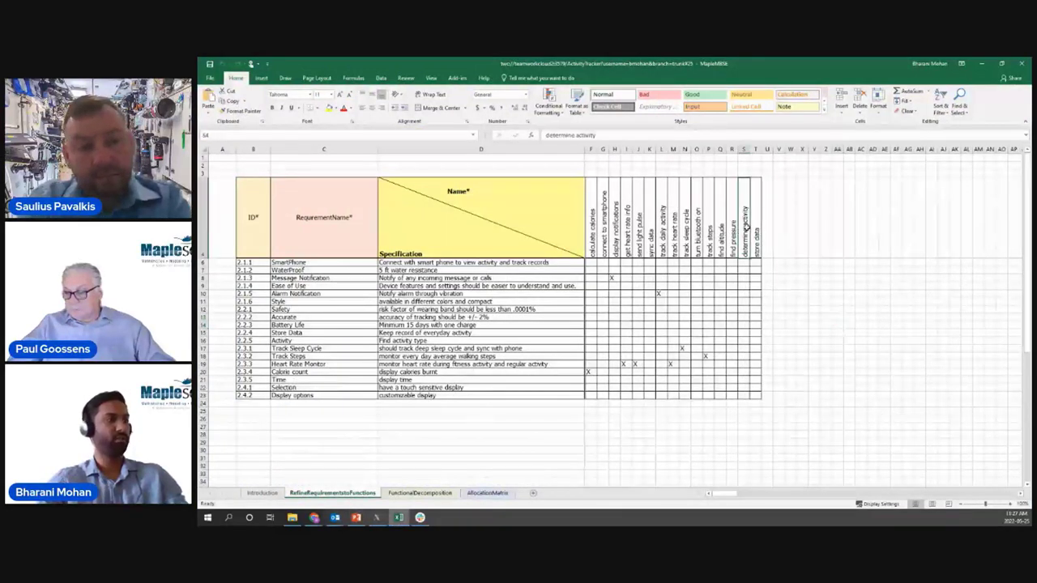
left_click(742, 232)
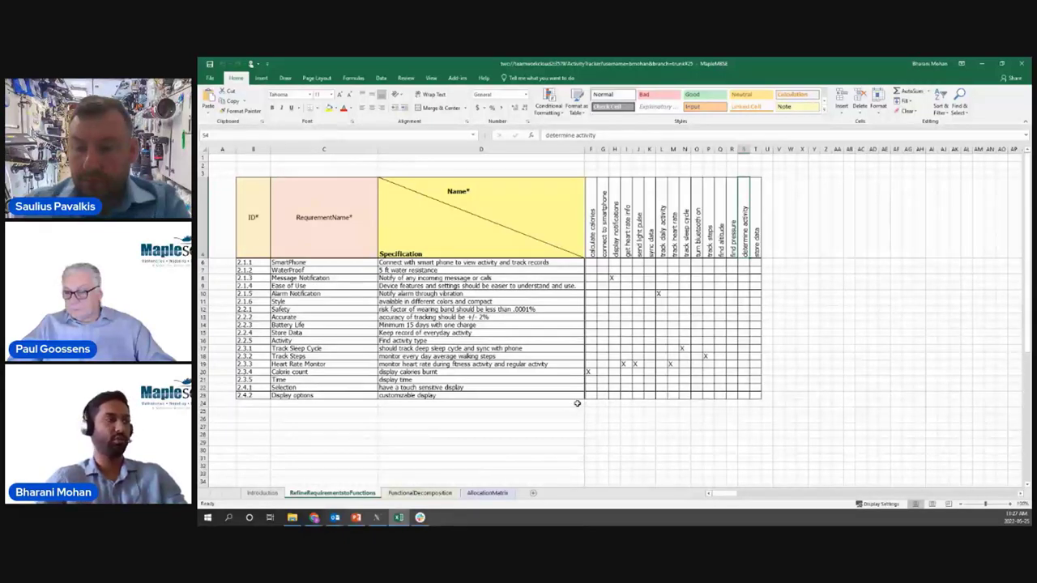
left_click(985, 71)
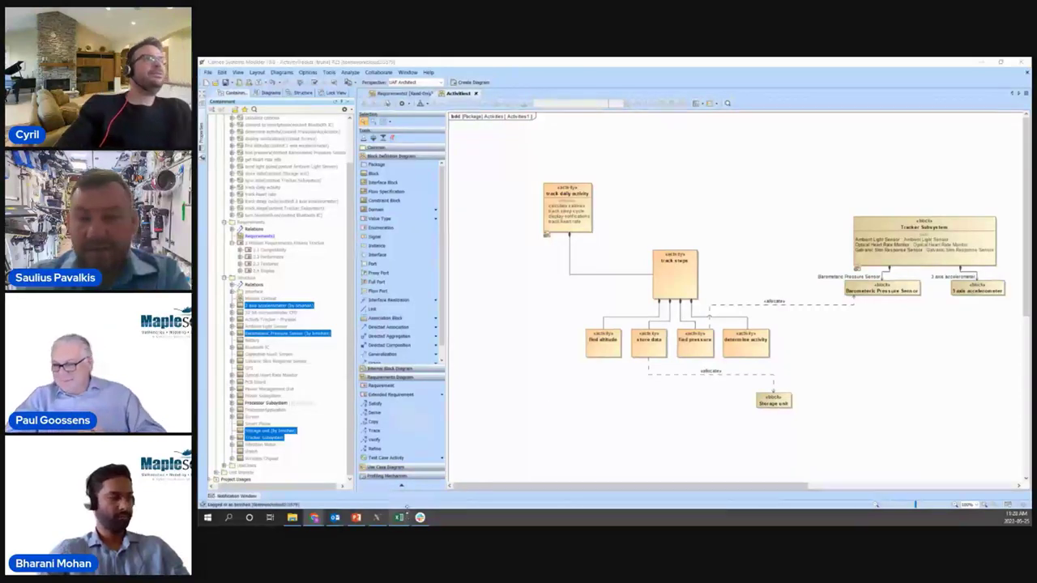
key("alt+Tab")
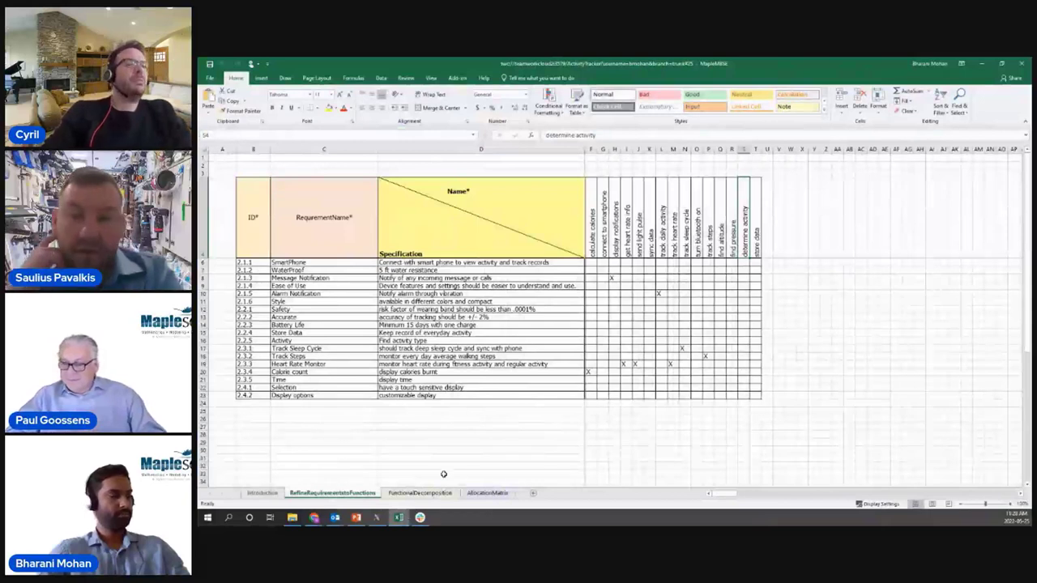